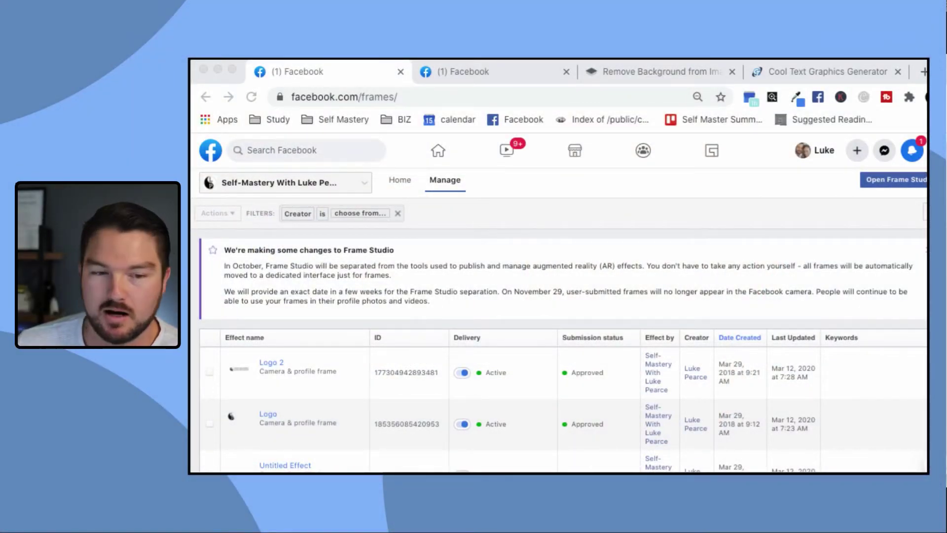
Select the frames page web address and scroll through the Frame Studio page.
left_click(391, 96)
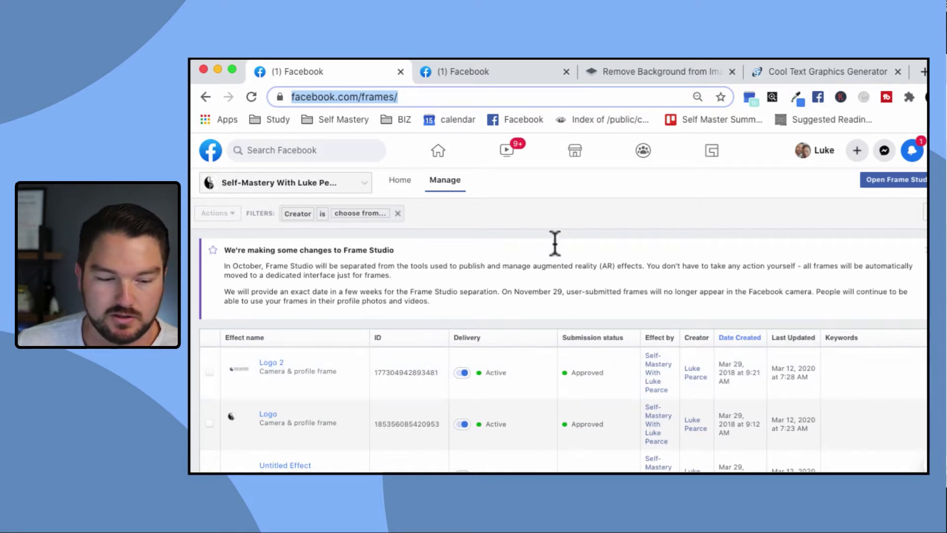
scroll(555, 242, "down", 3)
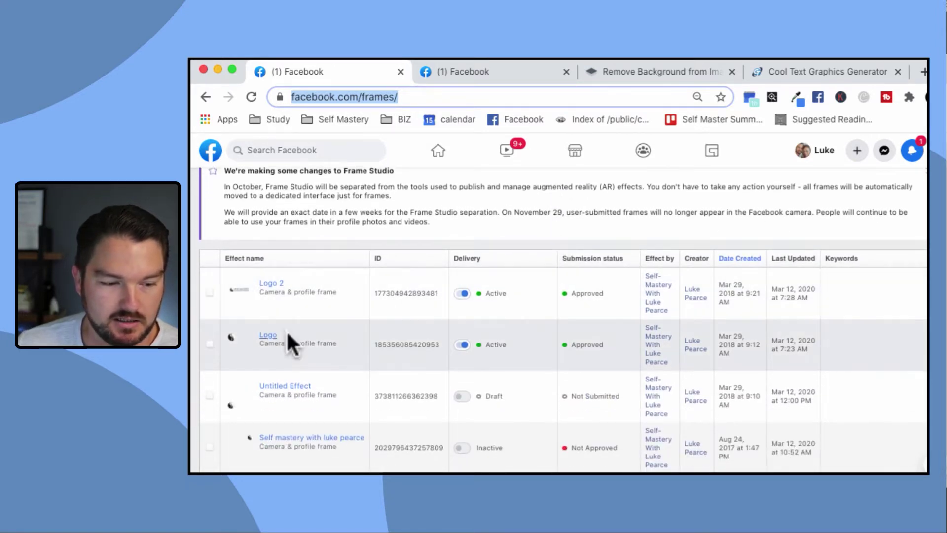
scroll(283, 330, "down", 2)
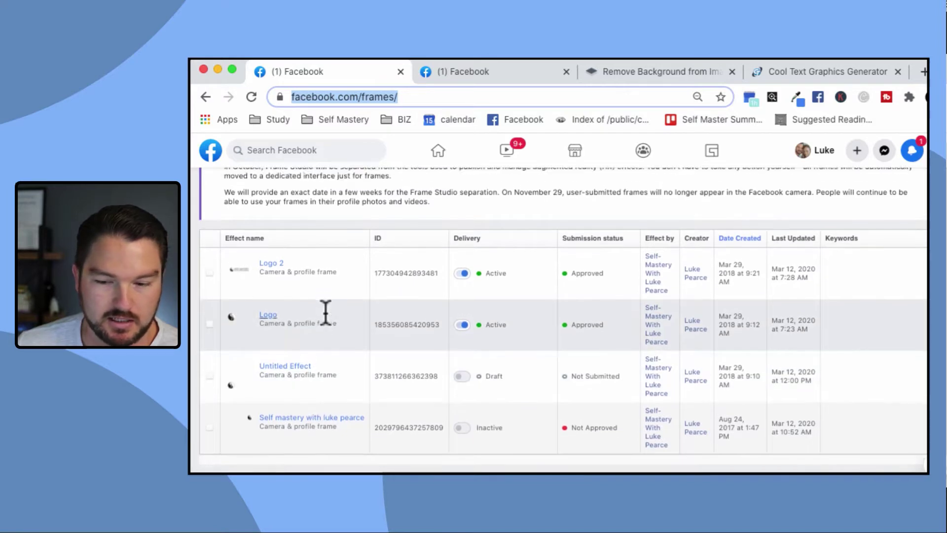
scroll(327, 312, "up", 4)
scroll(725, 419, "down", 1)
scroll(735, 389, "up", 1)
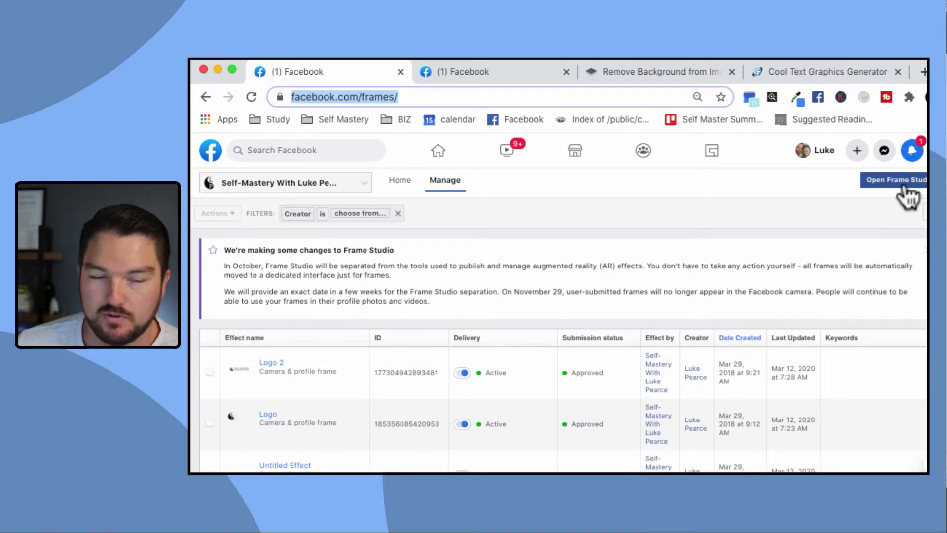
Return to the frames list and start creating a new Facebook camera frame.
left_click(463, 70)
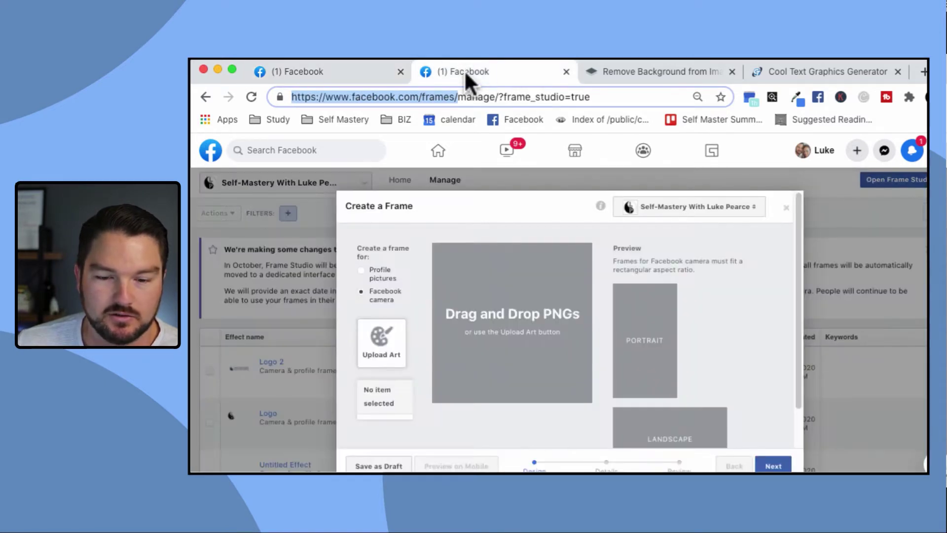
left_click(377, 68)
left_click(898, 179)
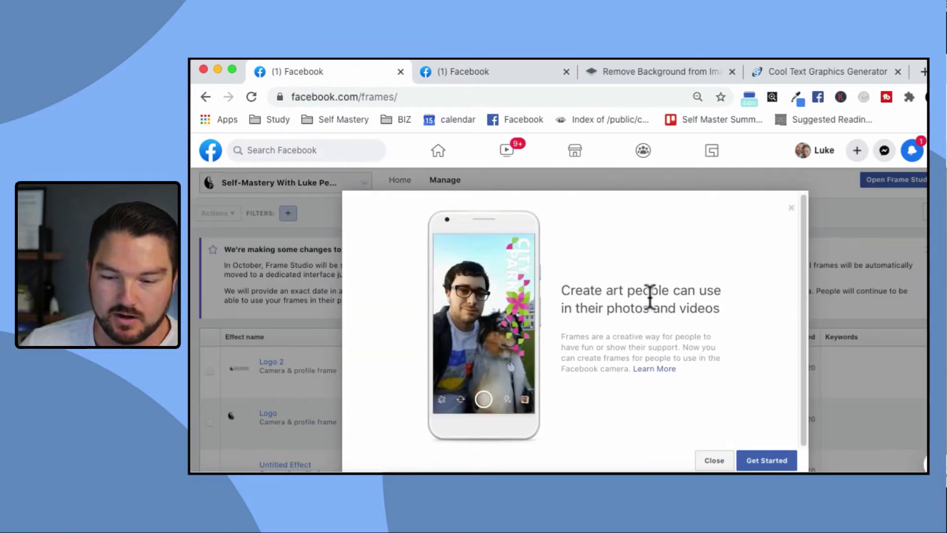
left_click(766, 459)
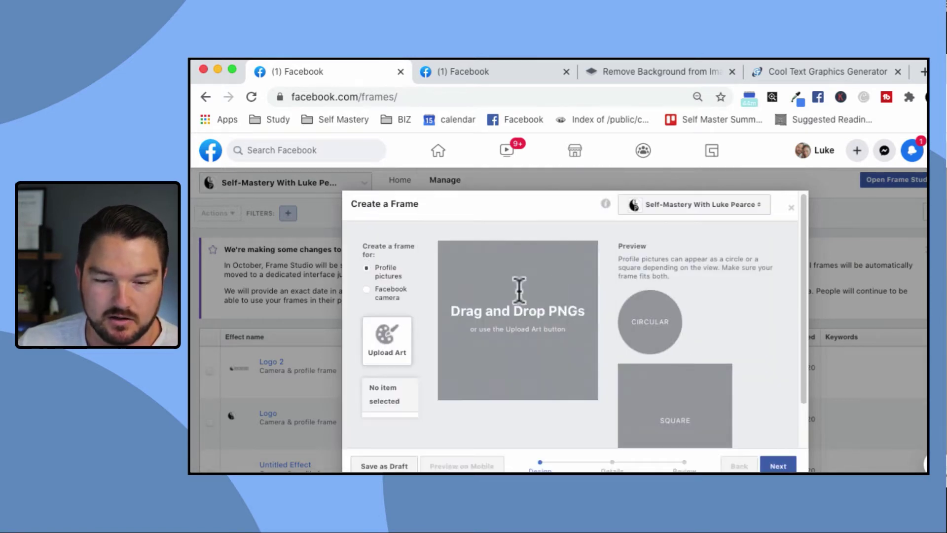
scroll(726, 286, "down", 2)
scroll(726, 287, "up", 2)
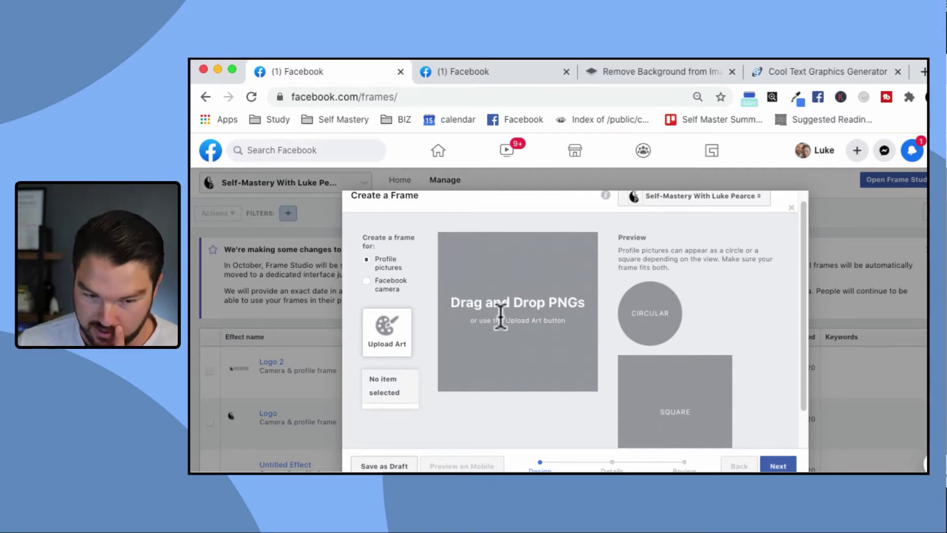
left_click(366, 281)
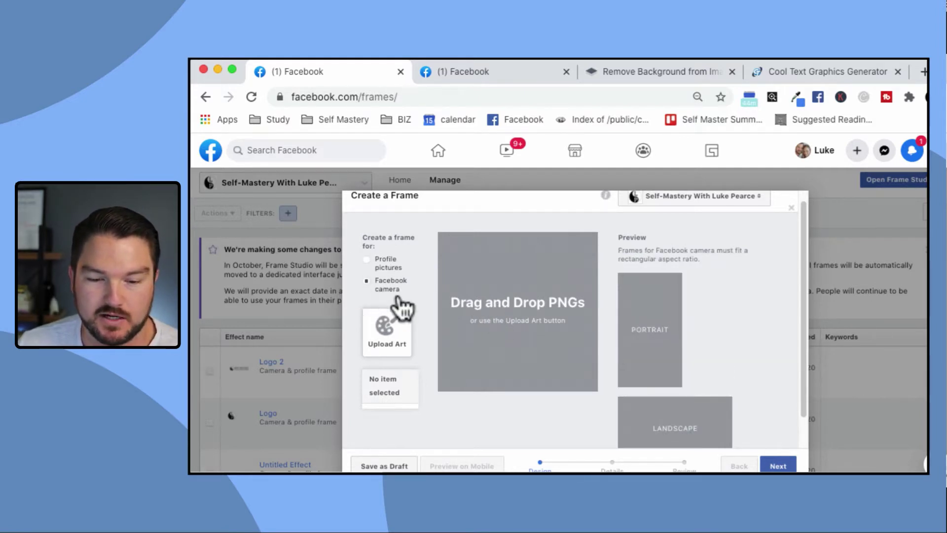
mouse_move(649, 326)
scroll(649, 327, "up", 1)
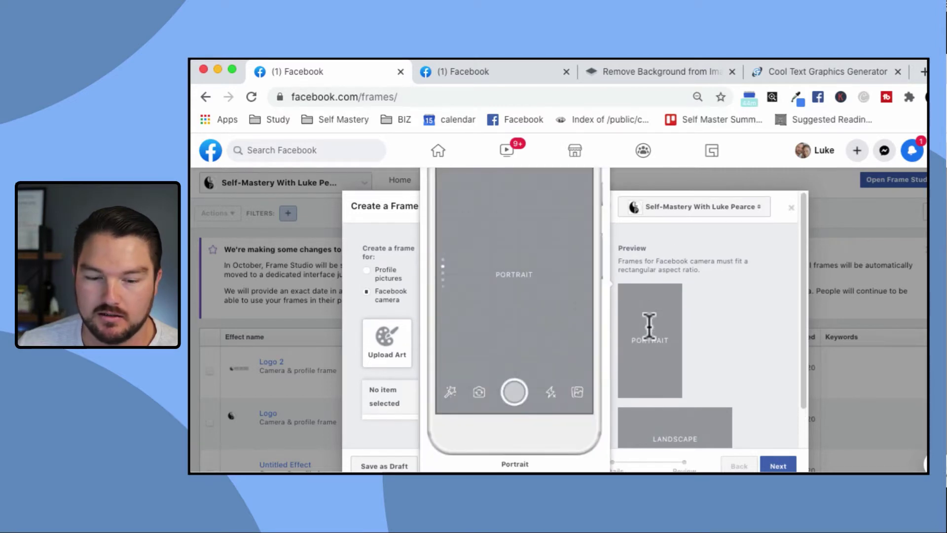
scroll(647, 324, "down", 3)
mouse_move(673, 391)
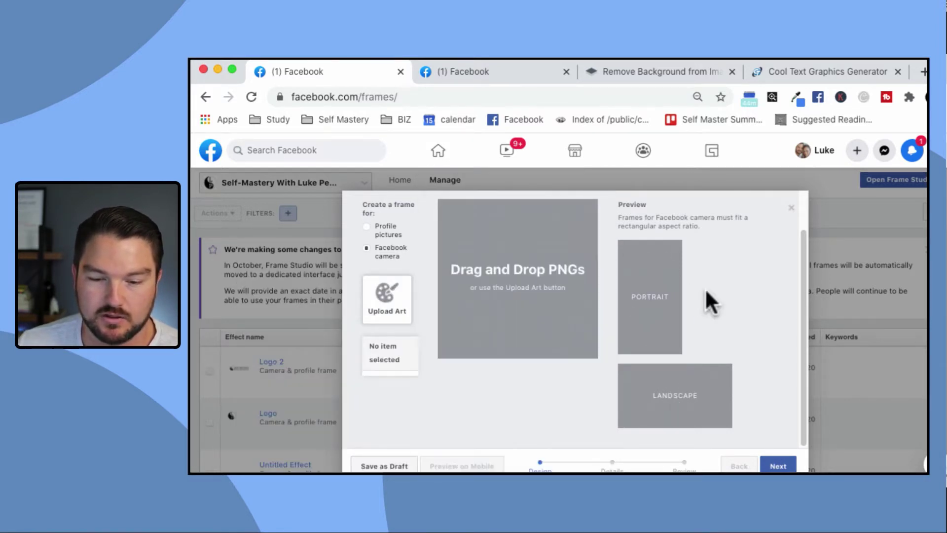
mouse_move(627, 310)
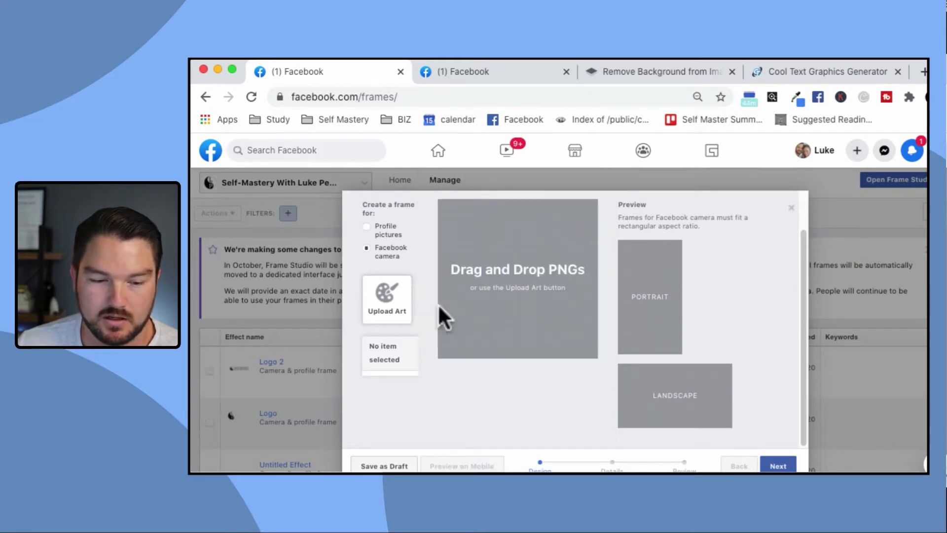
left_click(388, 310)
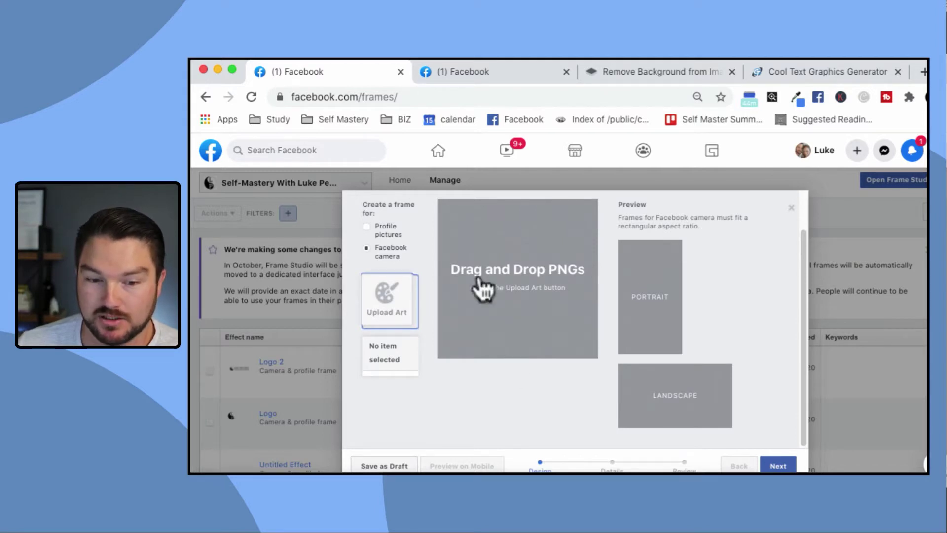
left_click(515, 284)
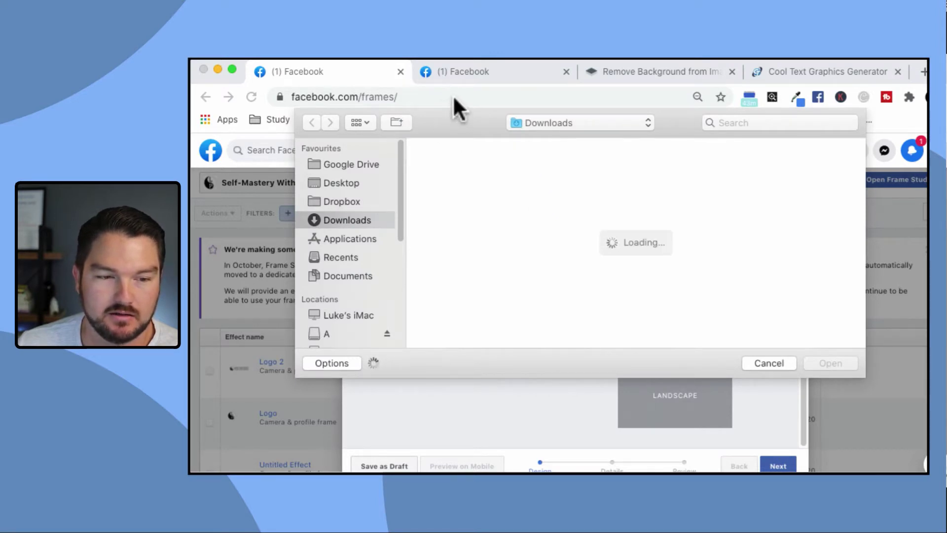
left_click(768, 364)
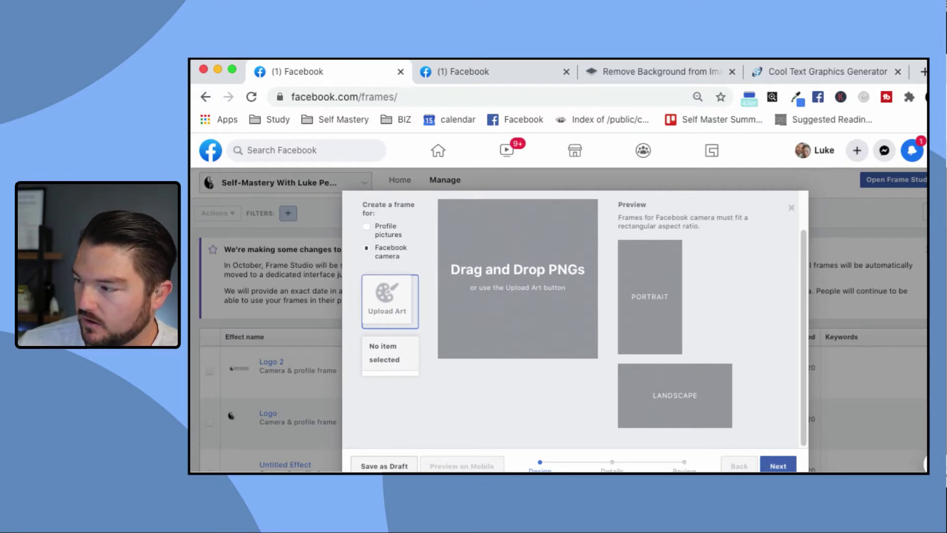
Upload the LP logo MOCKUP jpg as frame art and centre it on the canvas.
left_click(495, 218)
left_click(837, 361)
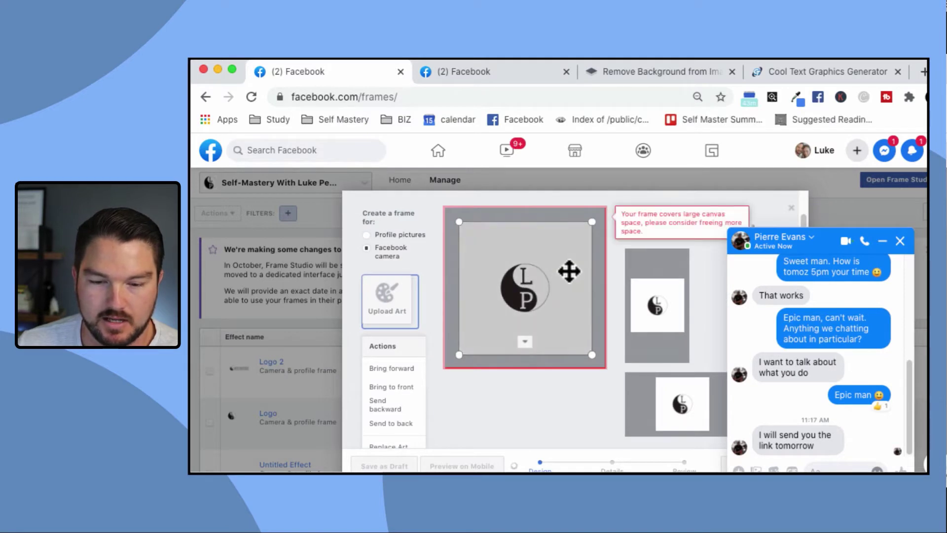
left_click(900, 241)
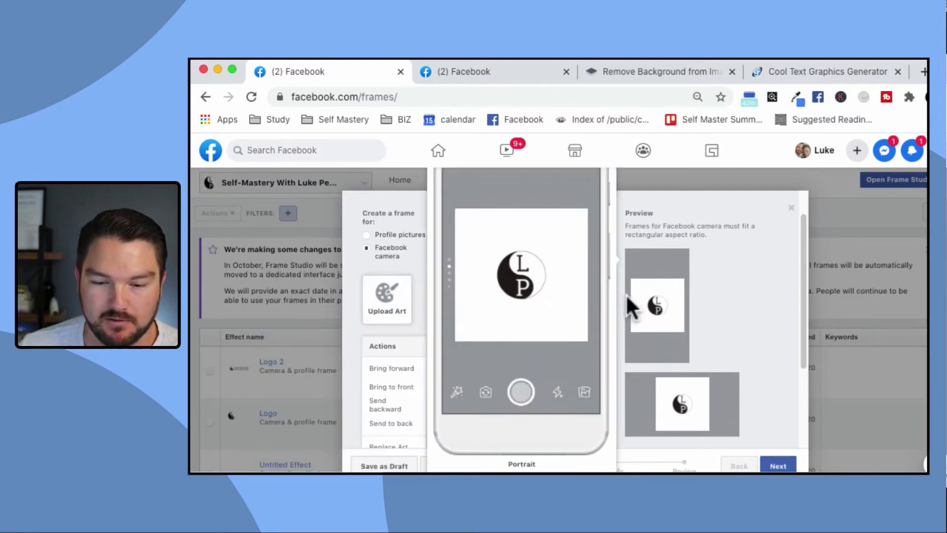
mouse_move(546, 274)
left_mouse_down()
mouse_move(482, 270)
mouse_move(544, 275)
mouse_move(543, 261)
mouse_move(541, 275)
left_mouse_up()
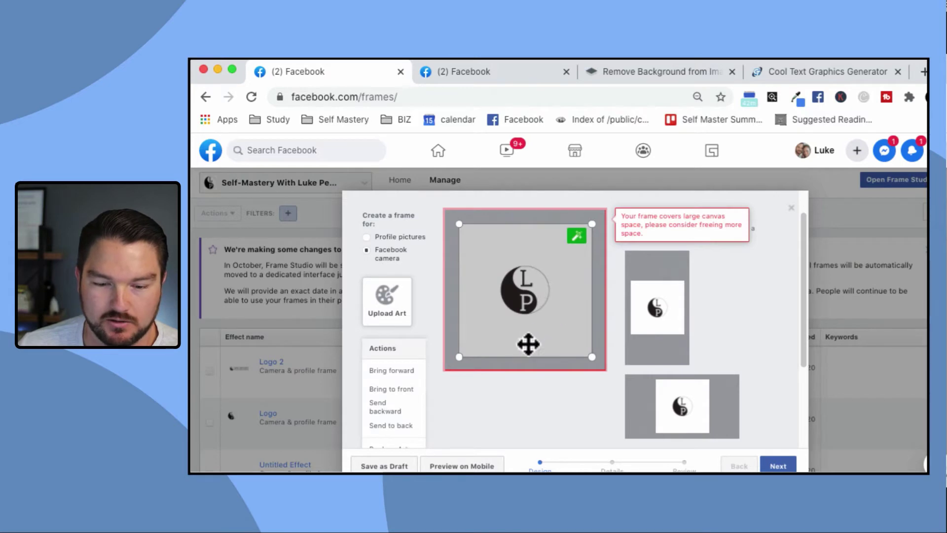
Delete the logo art from the canvas and move to the remove.bg tab.
left_click(525, 346)
left_click(511, 449)
left_click(680, 294)
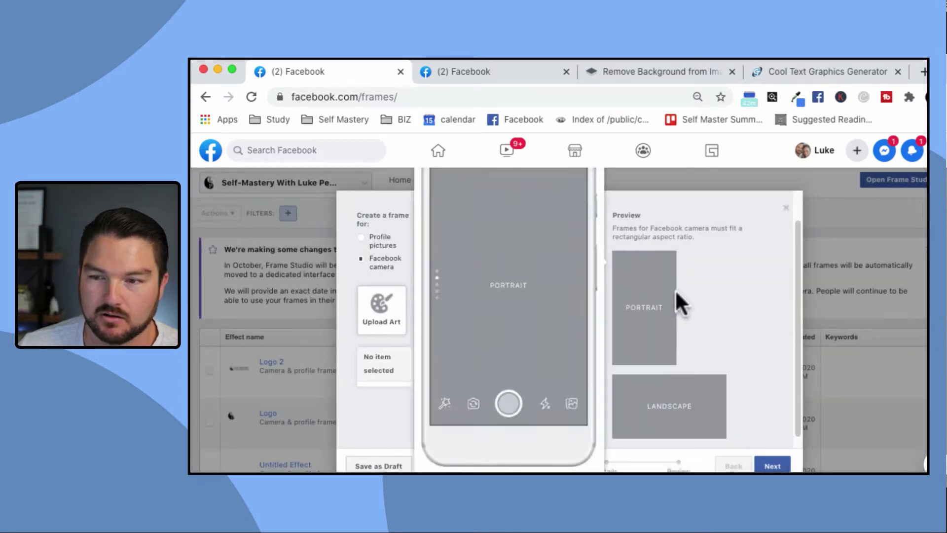
left_click(650, 70)
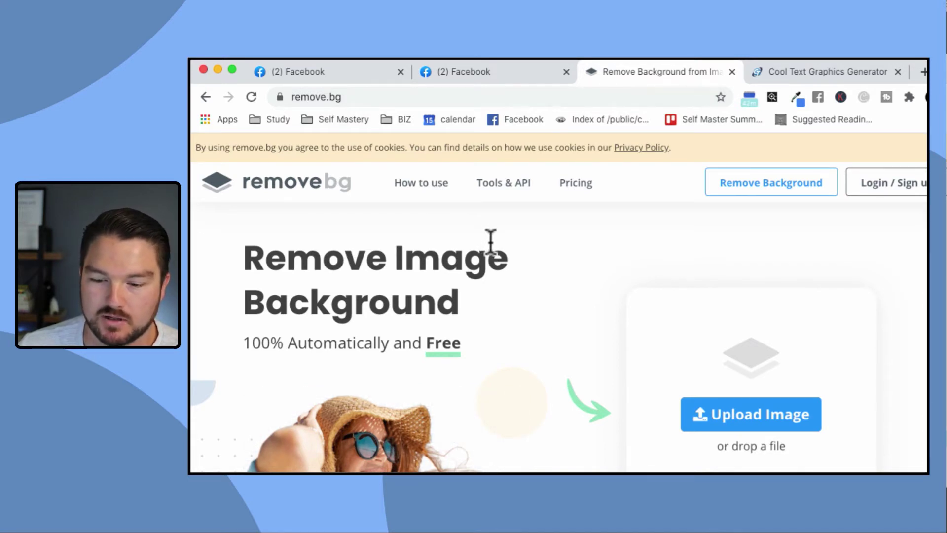
Upload the LP logo mockup to remove.bg and download the background-free PNG.
scroll(507, 247, "down", 1)
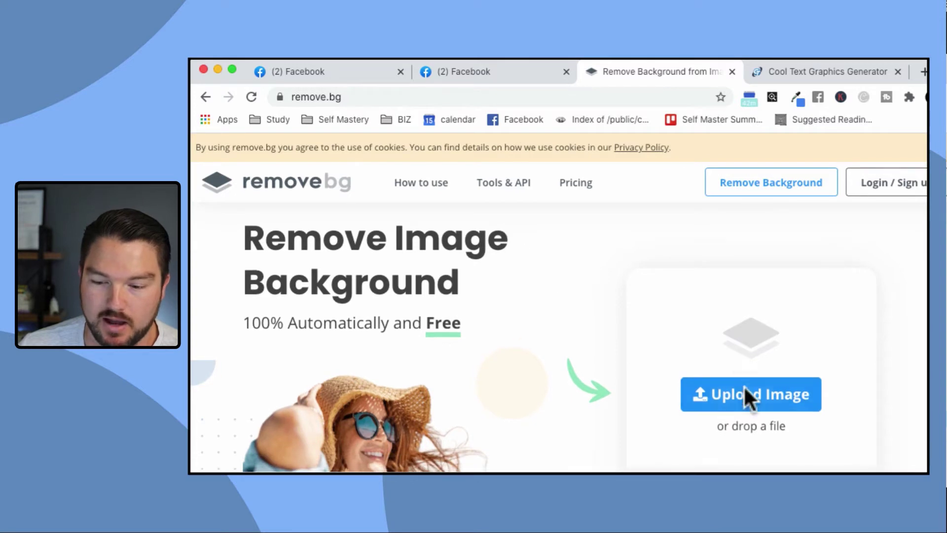
left_click(762, 402)
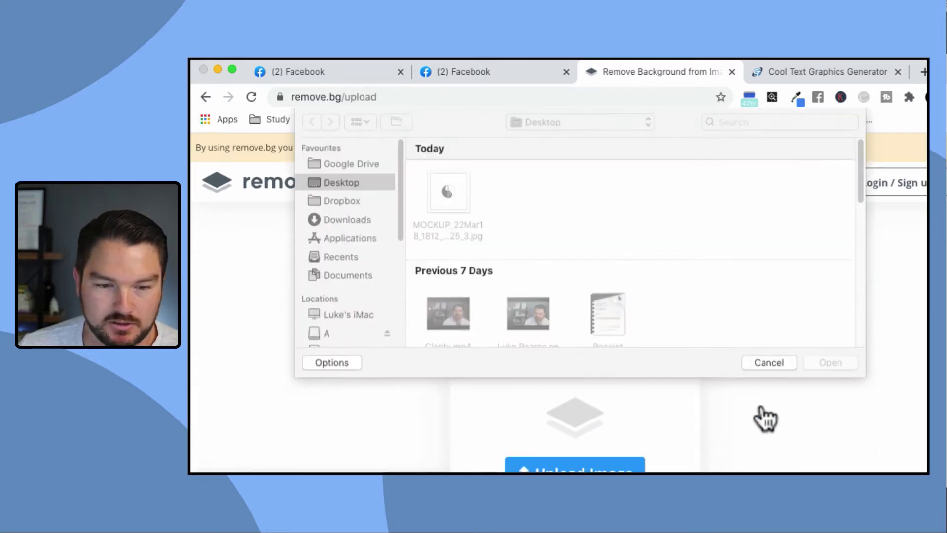
left_click(437, 190)
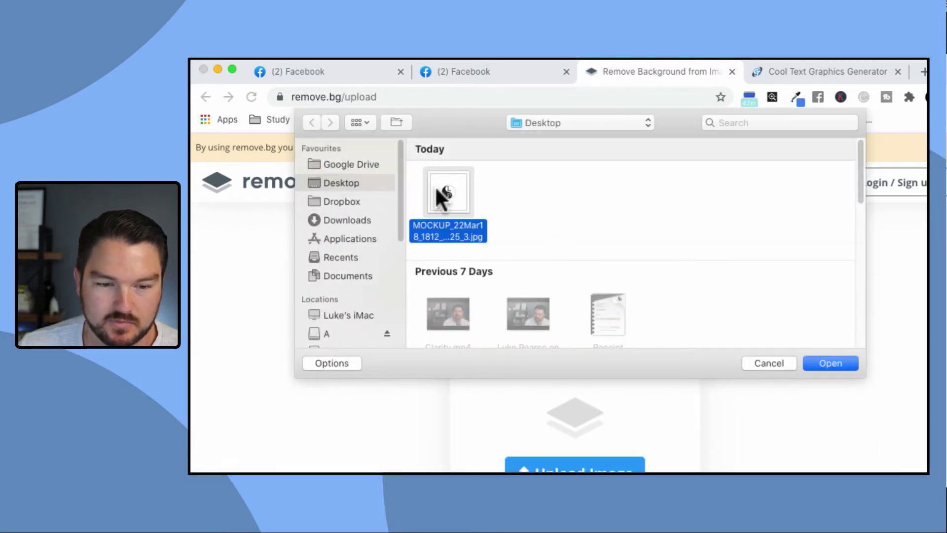
left_click(820, 363)
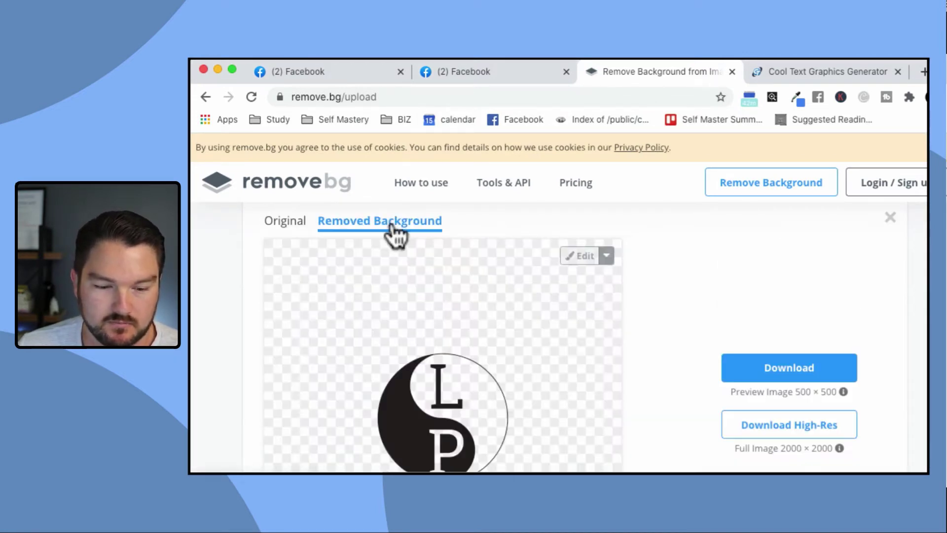
scroll(512, 338, "down", 3)
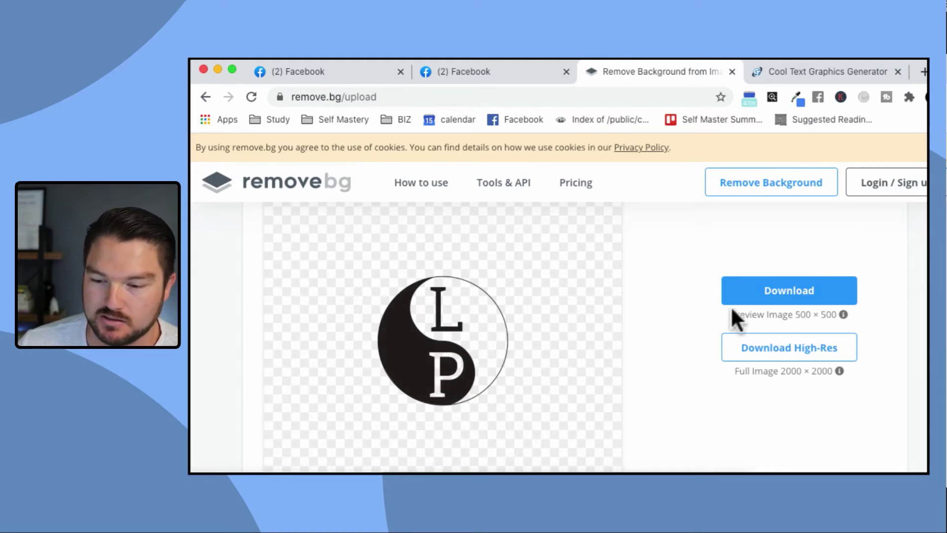
left_click(787, 292)
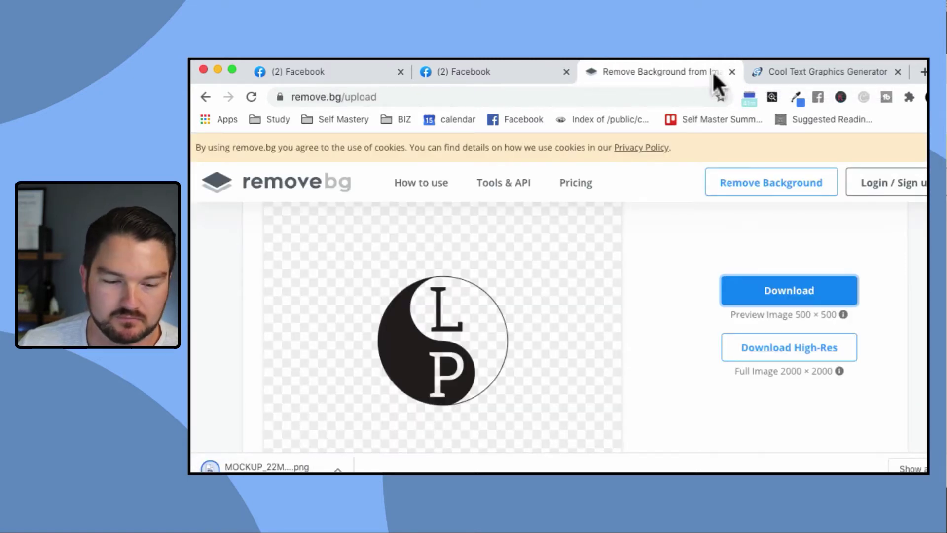
Upload the transparent MOCKUP PNG from Downloads and enlarge it in the top-left corner.
left_click(466, 70)
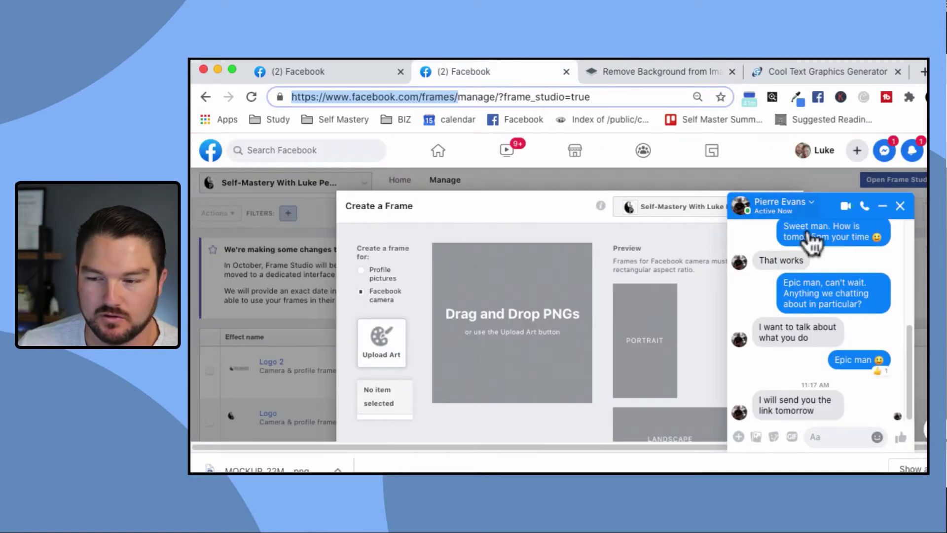
left_click(900, 206)
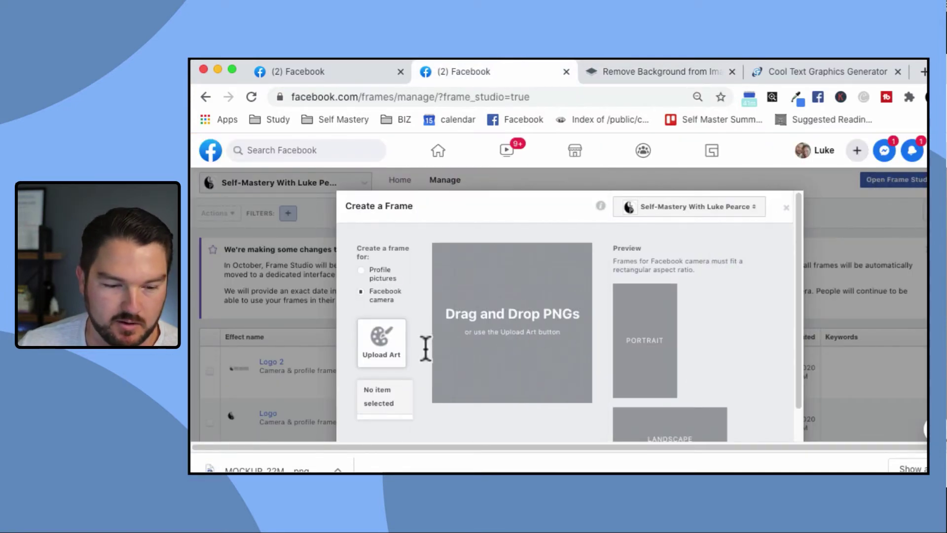
left_click(382, 351)
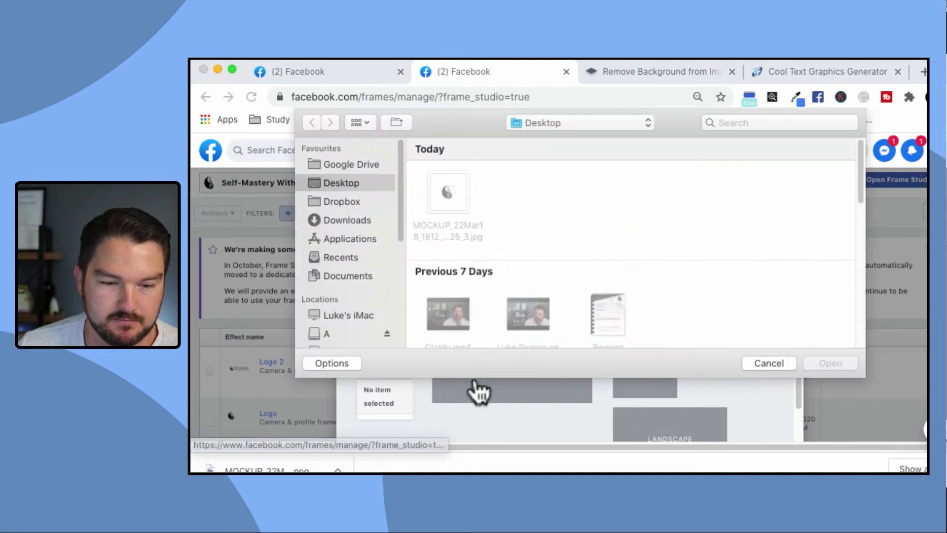
left_click(345, 221)
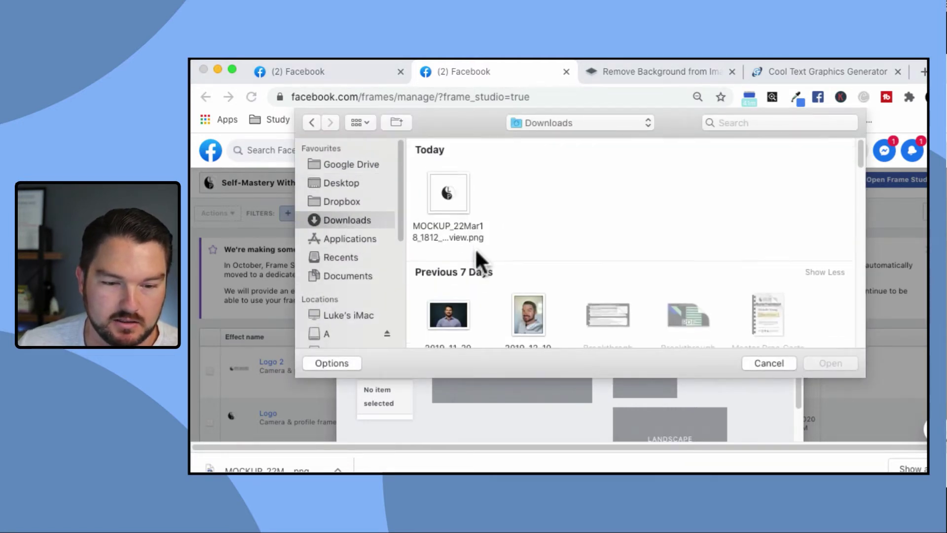
left_click(459, 189)
left_click(821, 358)
left_click_drag(536, 339, 472, 280)
left_click(557, 226)
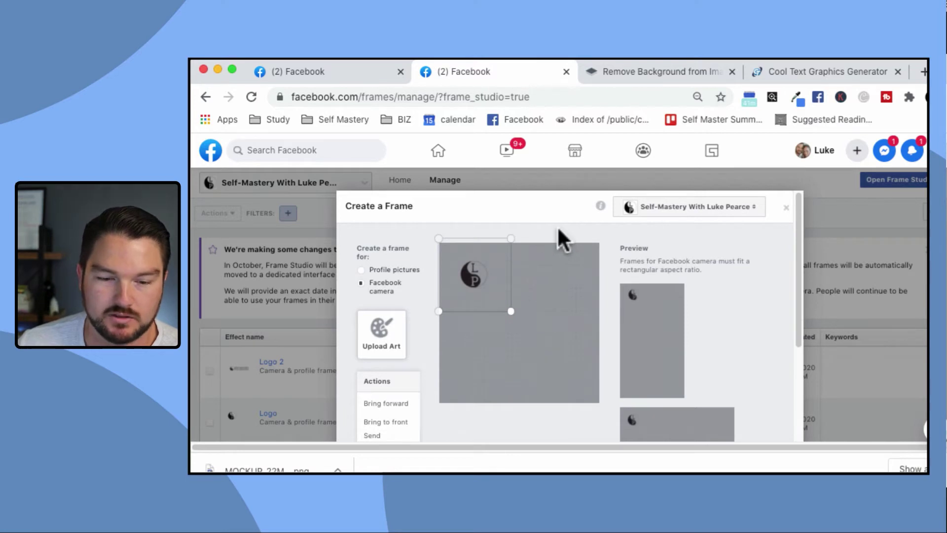
Choose the Spaced Out chrome text style in Cool Text.
left_click(795, 71)
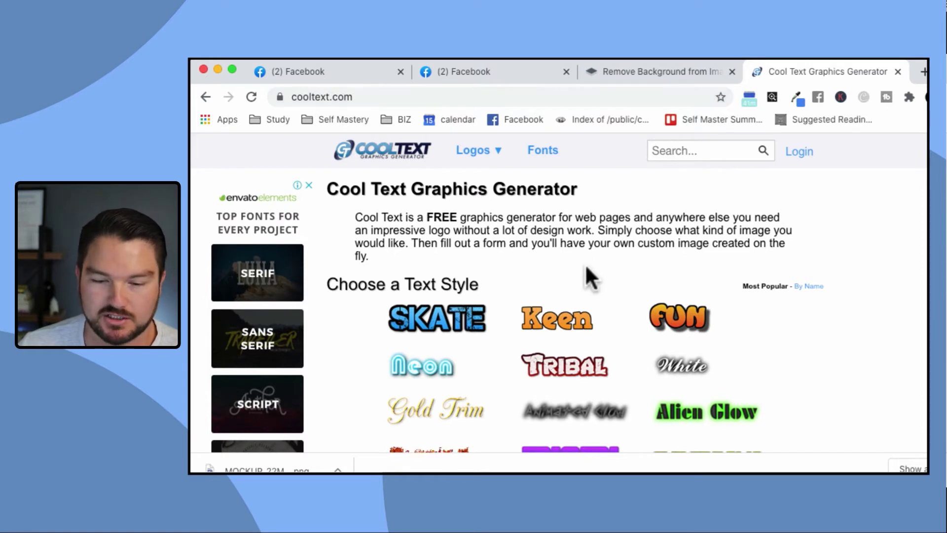
scroll(677, 282, "down", 3)
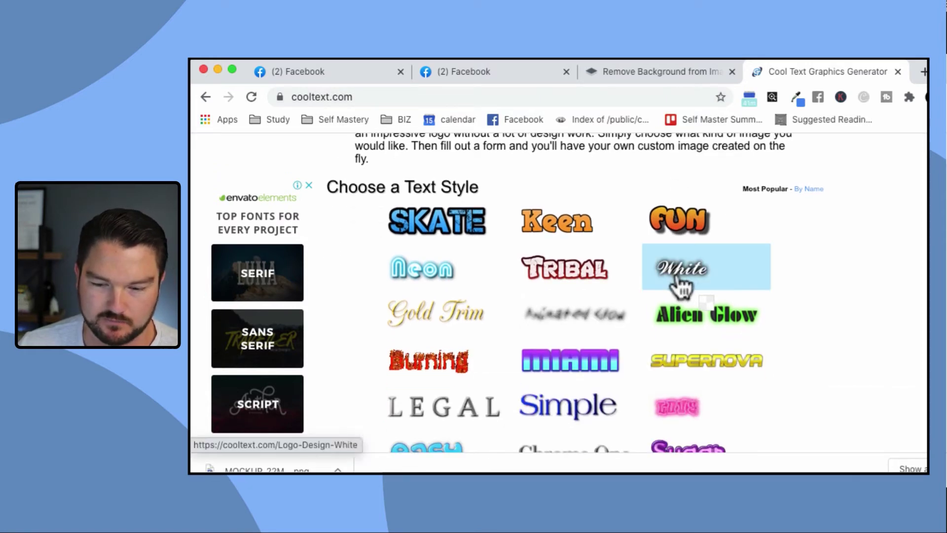
scroll(765, 324, "down", 2)
scroll(768, 325, "down", 4)
scroll(768, 326, "down", 2)
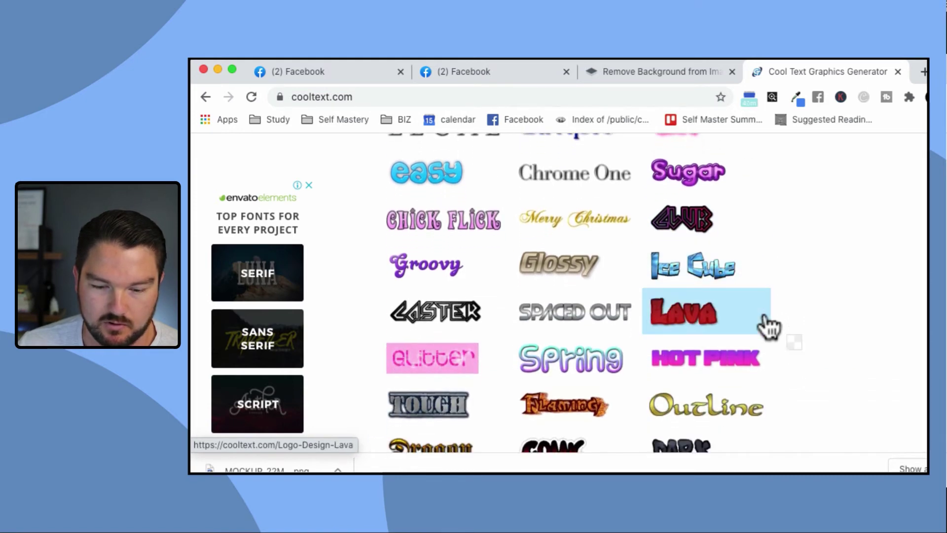
left_click(546, 296)
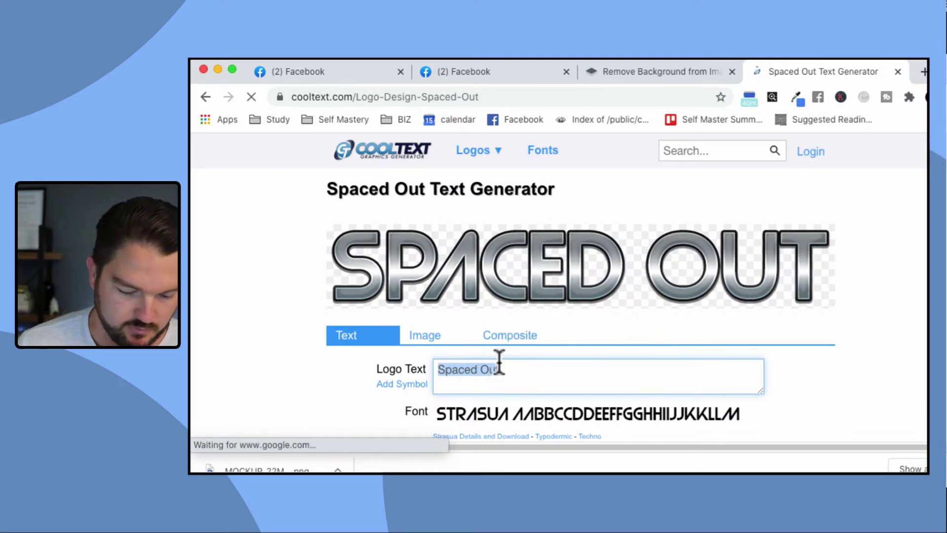
Generate the 'SELF MASTERY' logo text and download it as a PNG.
type("Self Mastery")
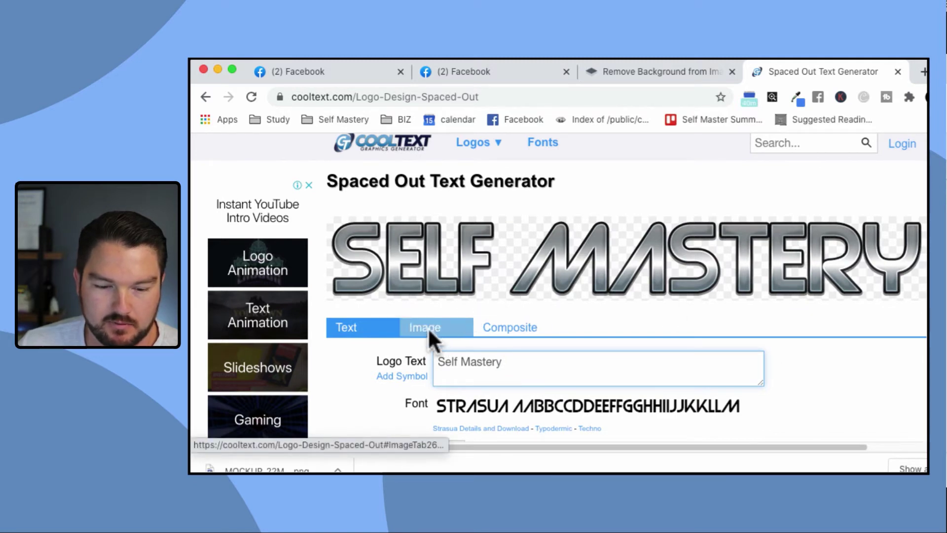
scroll(439, 325, "down", 3)
left_click(626, 345)
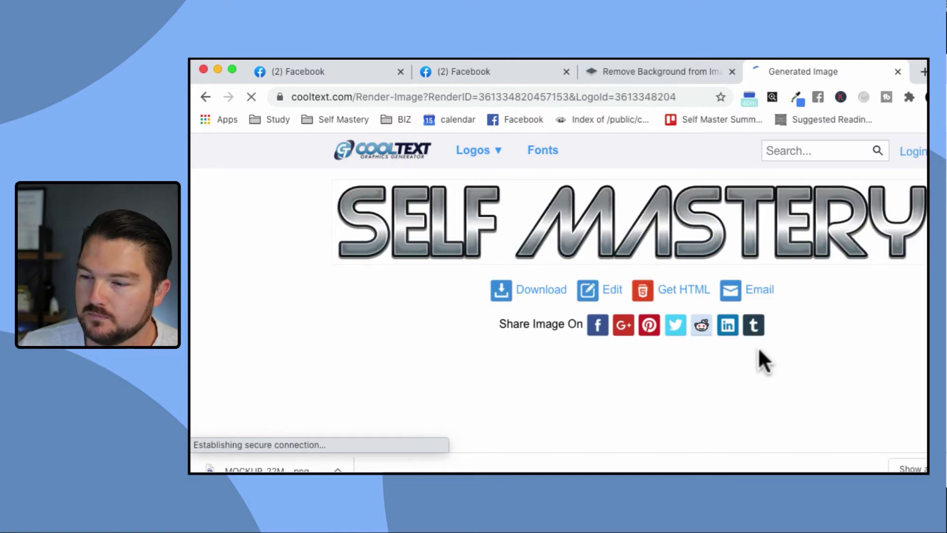
left_click(475, 277)
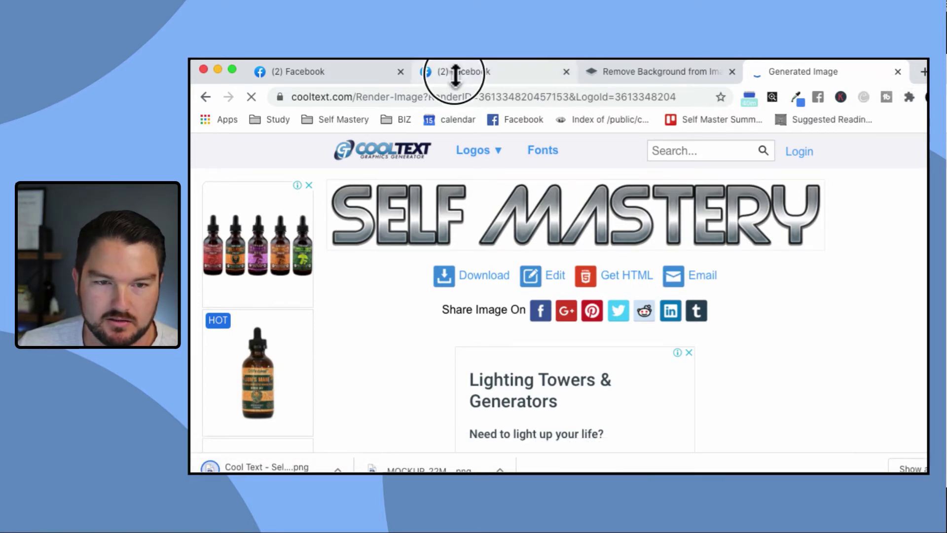
left_click(478, 69)
Upload the Cool Text SELF MASTERY PNG and enlarge it on the frame.
left_click(412, 348)
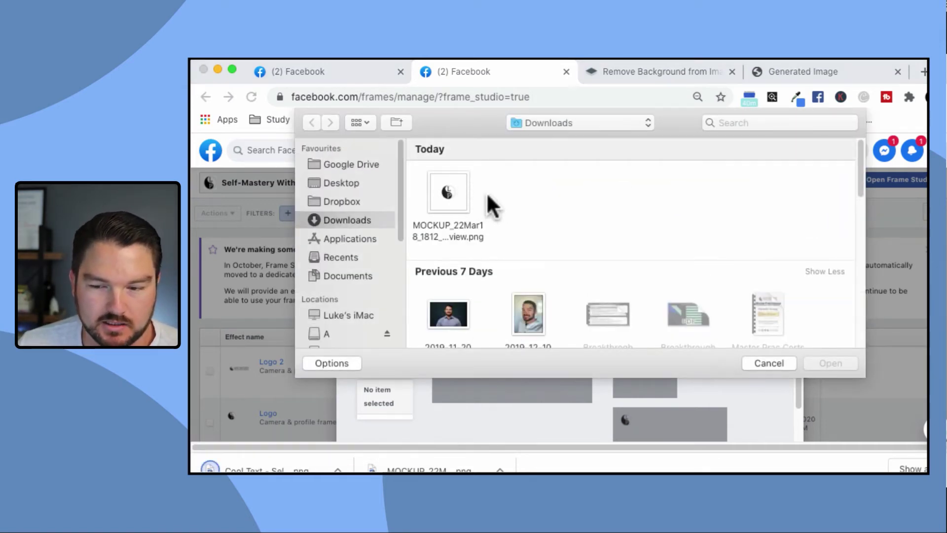
left_click(453, 192)
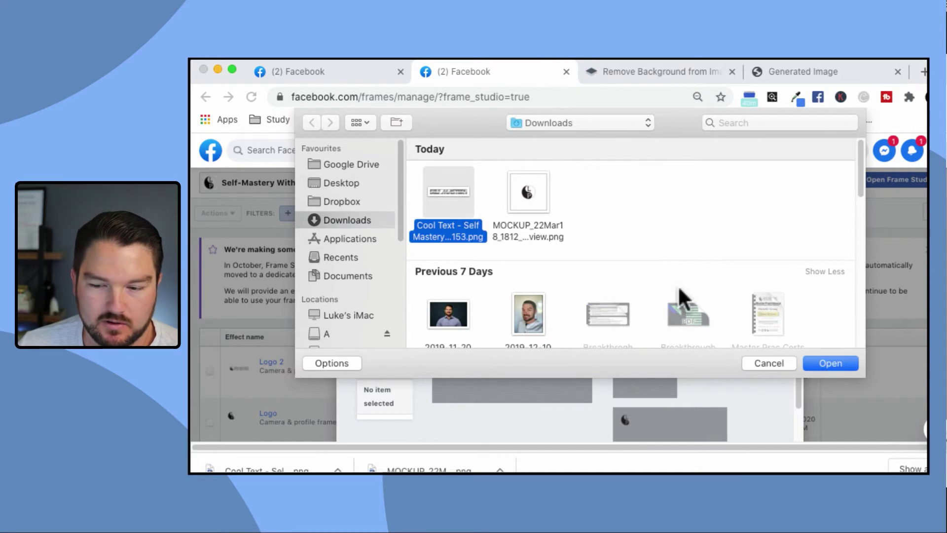
left_click(827, 363)
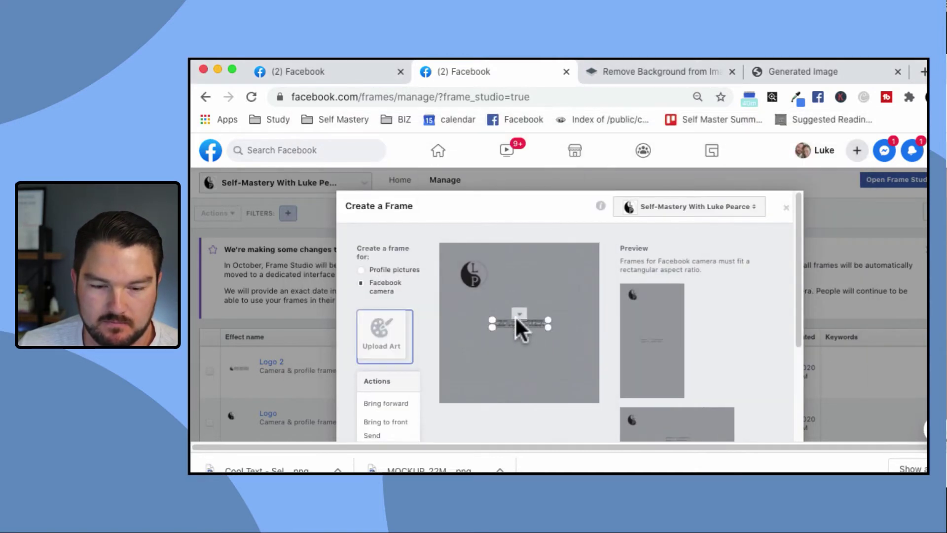
left_click_drag(520, 326, 591, 315)
Nudge the LP logo toward the top-left and preview the frame on a portrait phone.
mouse_move(471, 272)
left_mouse_down()
mouse_move(459, 273)
mouse_move(466, 277)
left_mouse_up()
left_click_drag(554, 277, 542, 274)
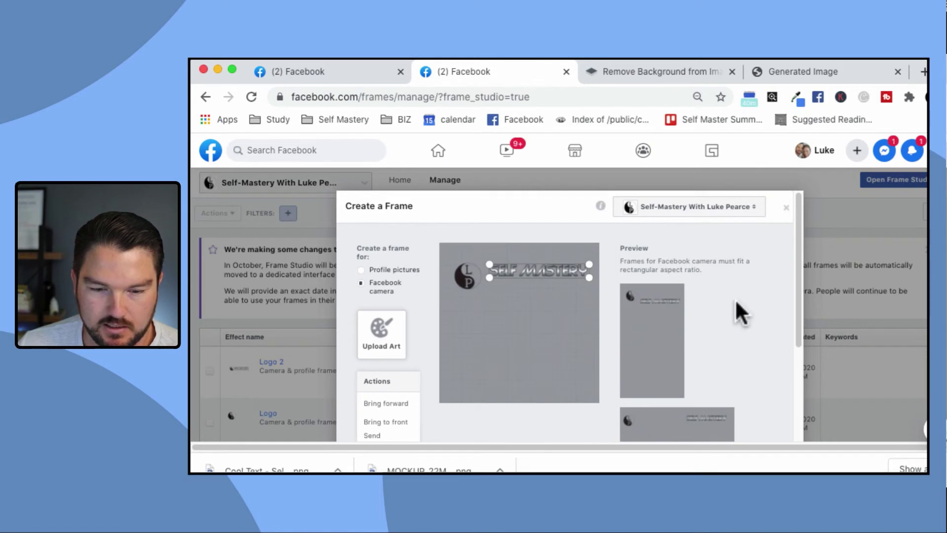
scroll(734, 298, "down", 3)
left_click(659, 248)
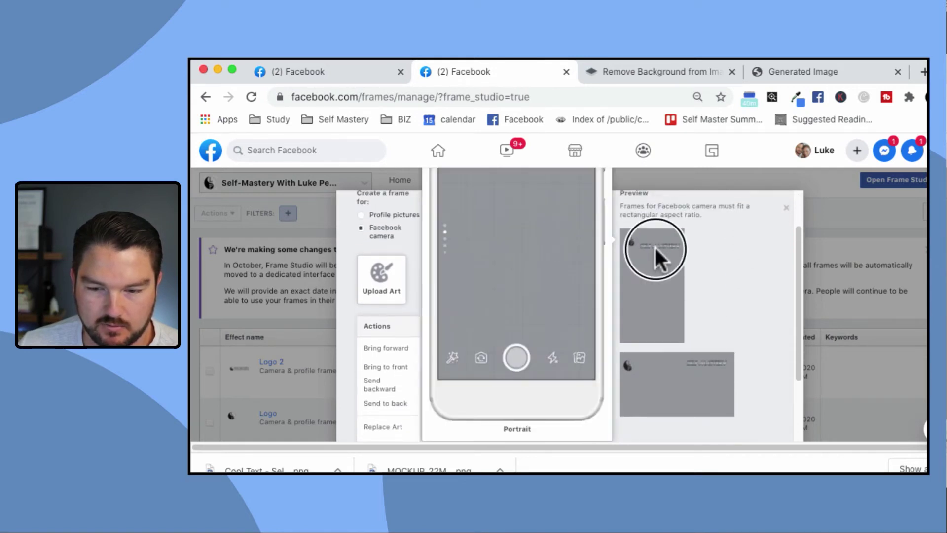
scroll(641, 276, "up", 2)
scroll(641, 306, "down", 1)
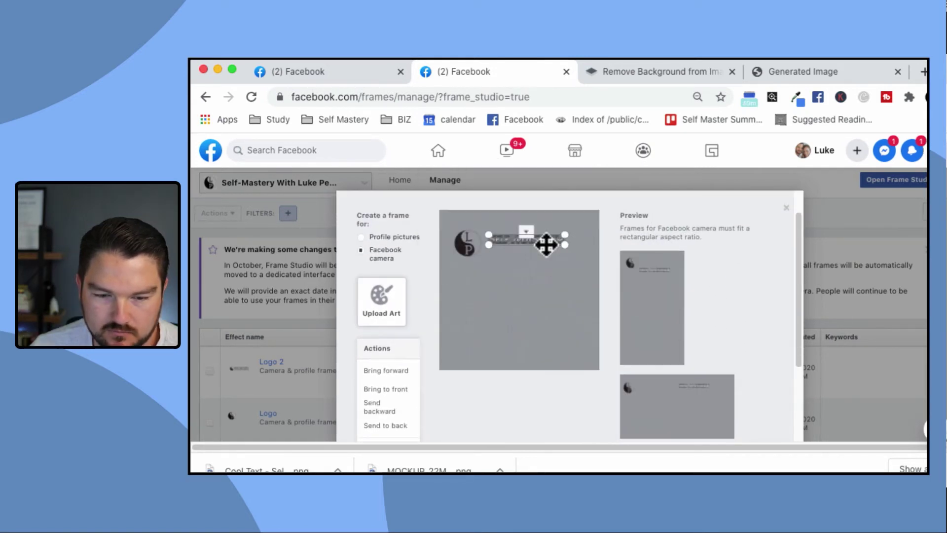
Move the SELF MASTERY title down to the bottom of the camera frame.
left_click_drag(546, 244, 535, 360)
scroll(736, 247, "down", 1)
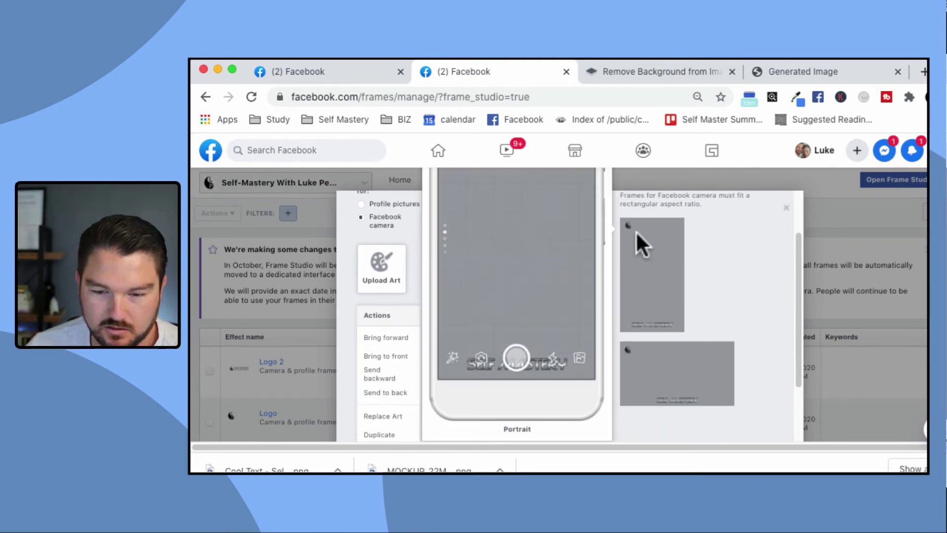
scroll(654, 252, "up", 2)
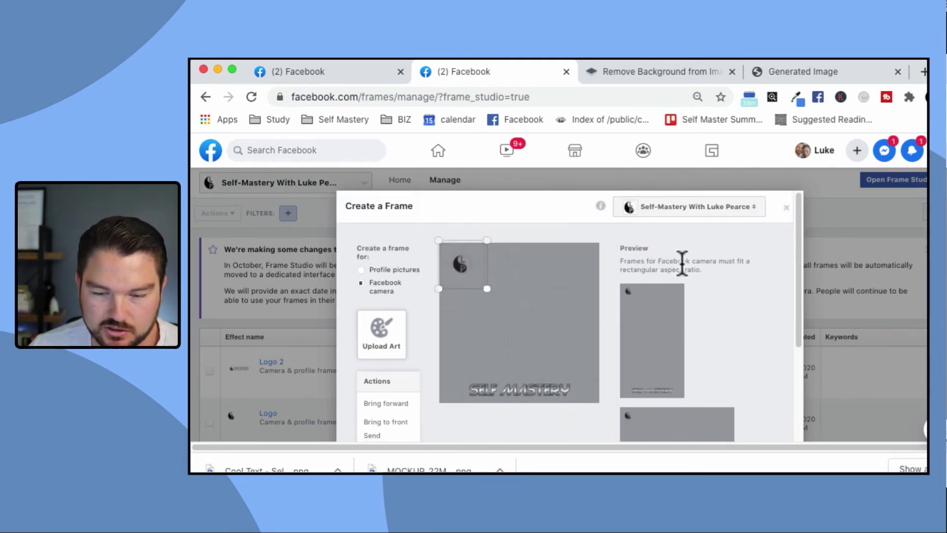
scroll(696, 268, "down", 1)
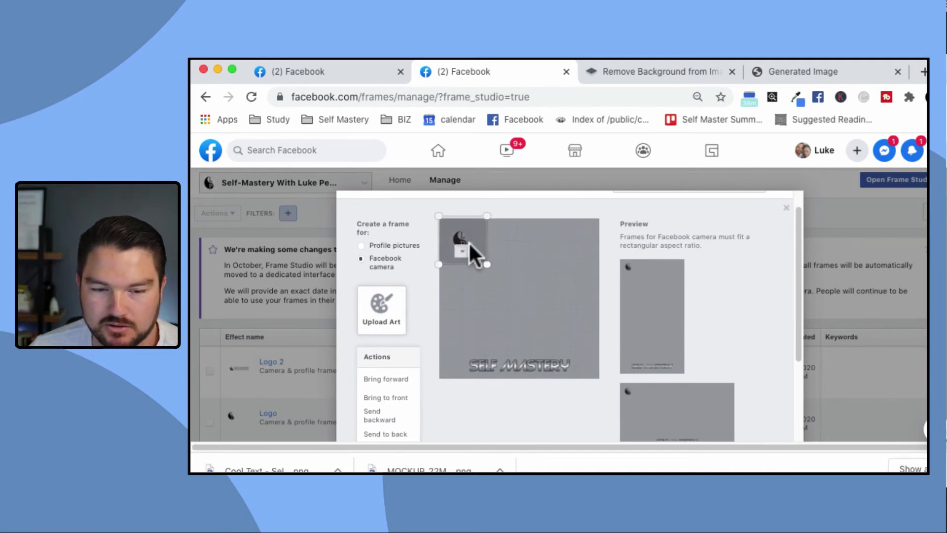
left_click_drag(472, 244, 495, 392)
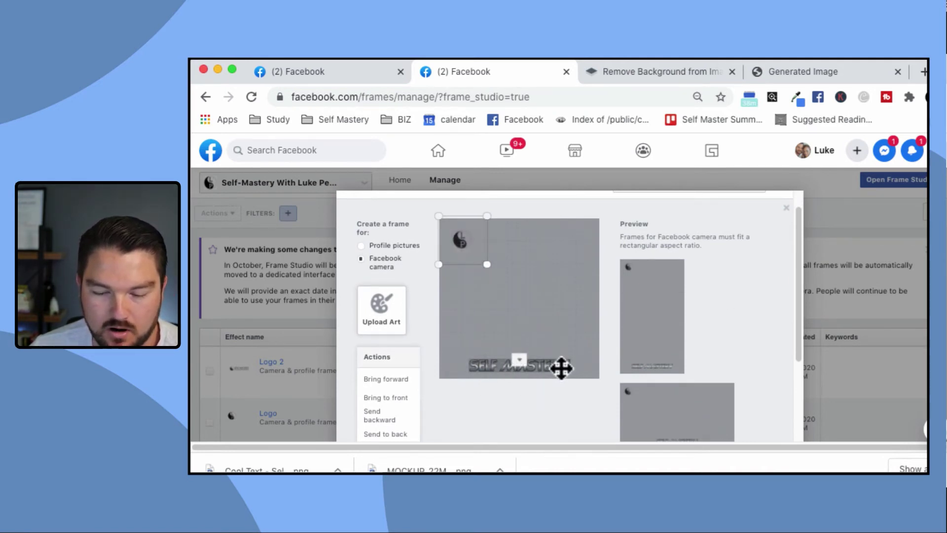
scroll(581, 380, "down", 4)
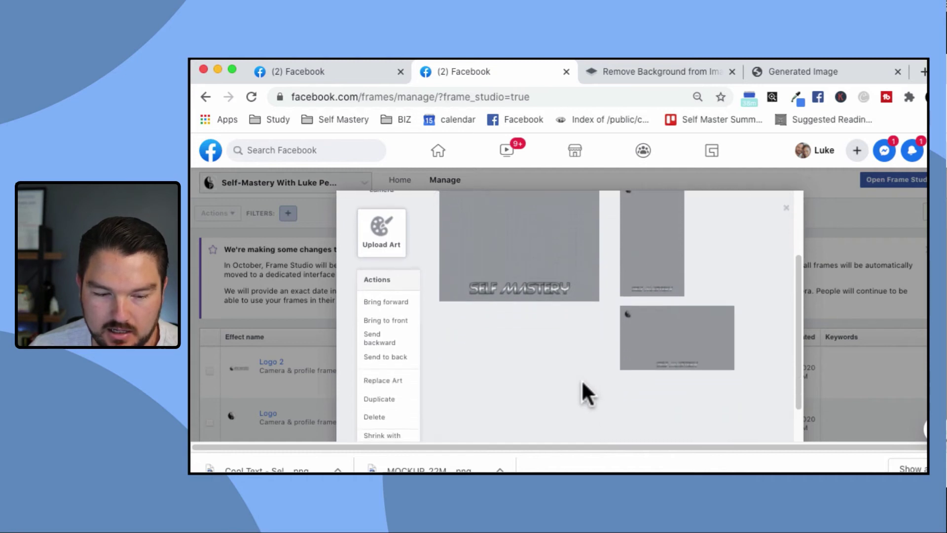
scroll(578, 348, "up", 5)
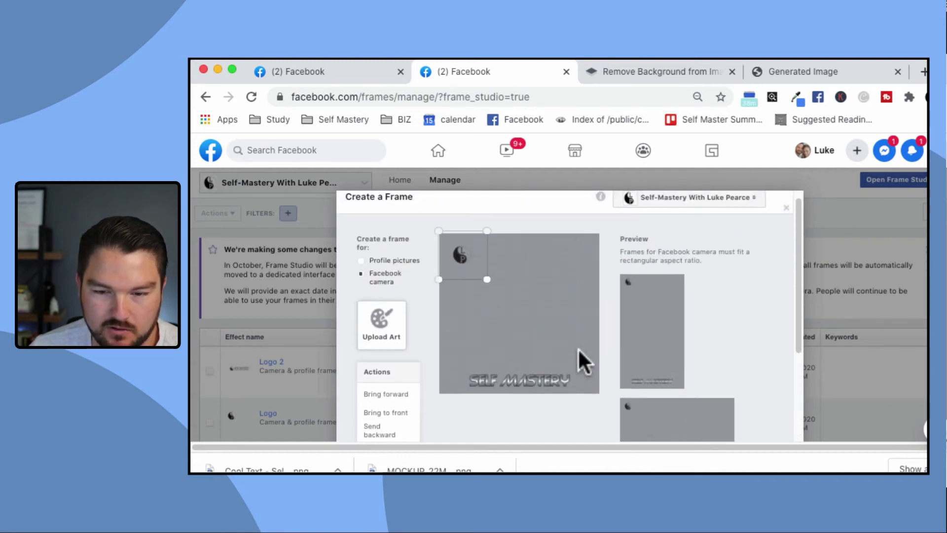
Set the personal profile as the frame's owner and cancel the save-and-preview prompt.
left_click(755, 211)
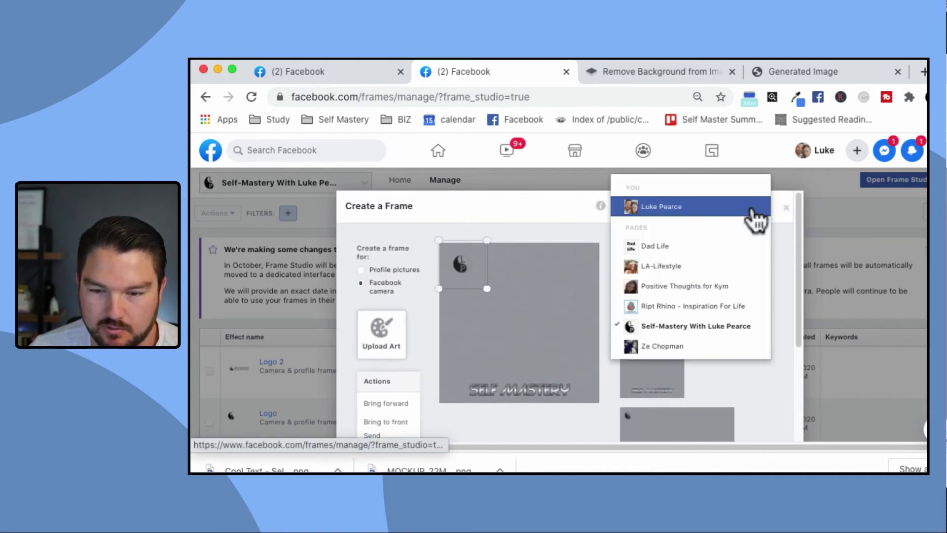
left_click(695, 213)
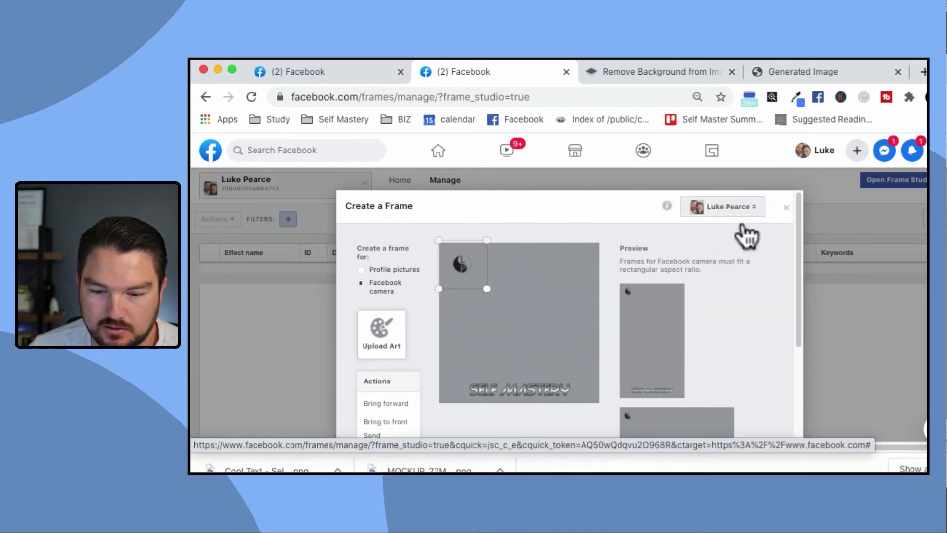
scroll(740, 259, "down", 6)
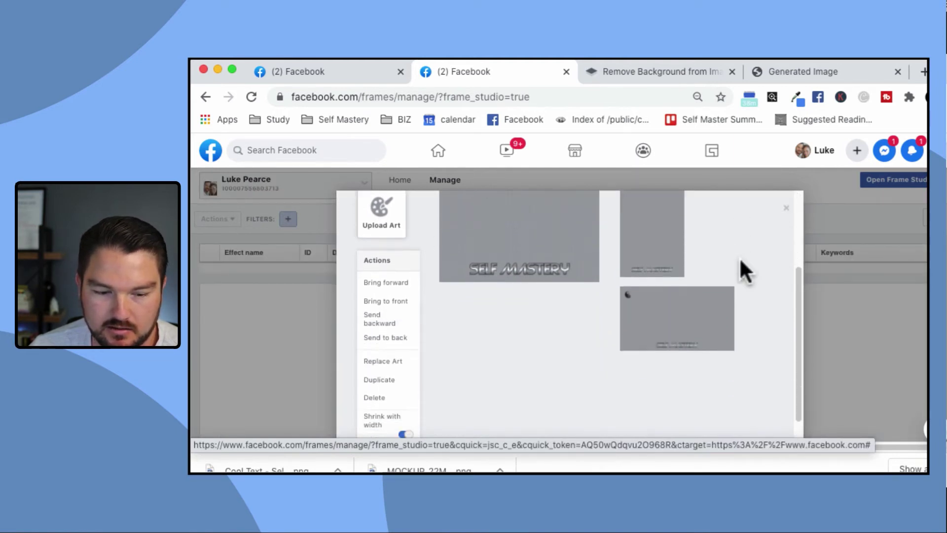
scroll(743, 274, "up", 6)
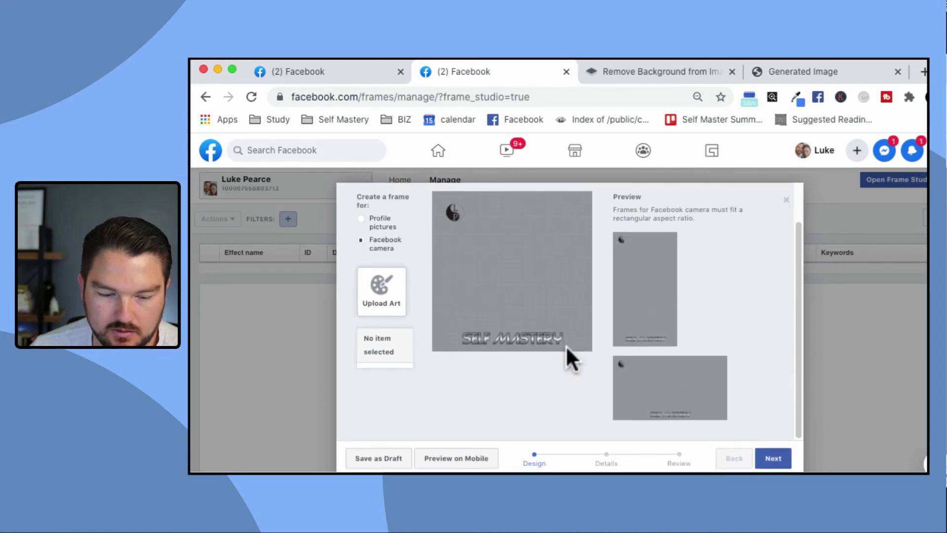
left_click(456, 440)
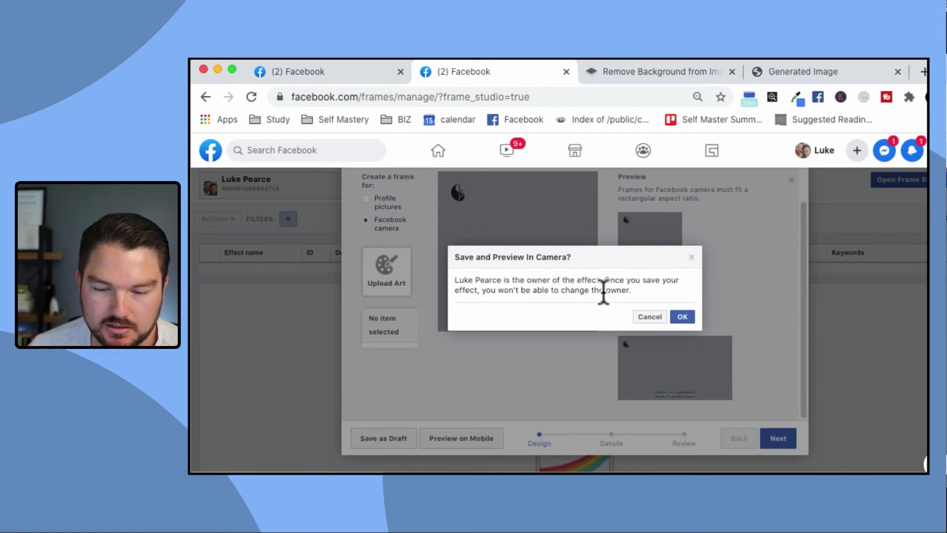
left_click(690, 257)
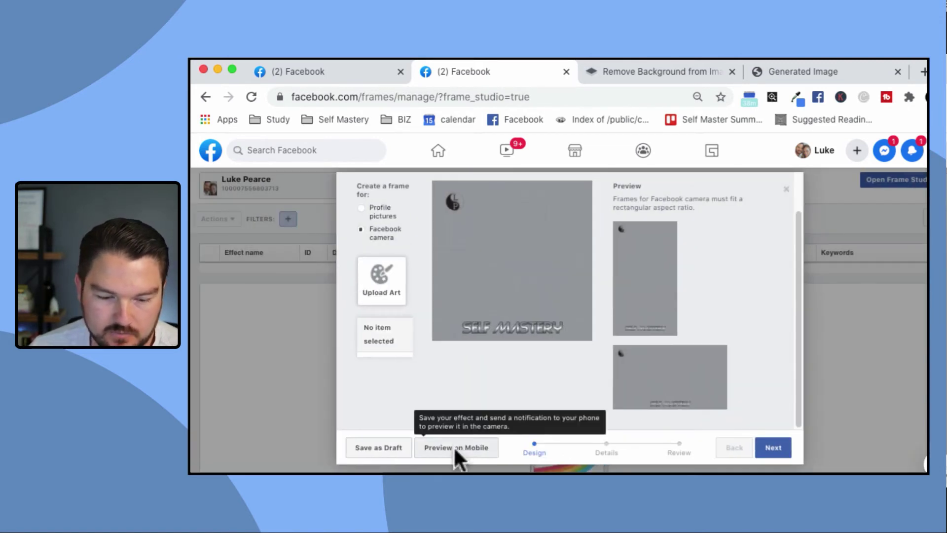
Widen the SELF MASTERY title across the bottom and centre the LP logo at top.
scroll(548, 381, "up", 2)
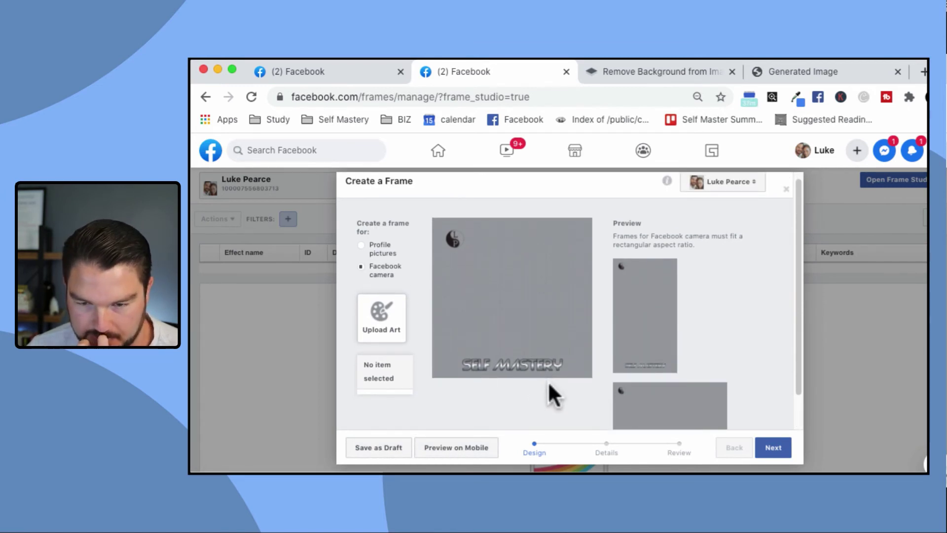
scroll(551, 394, "down", 2)
left_click(532, 328)
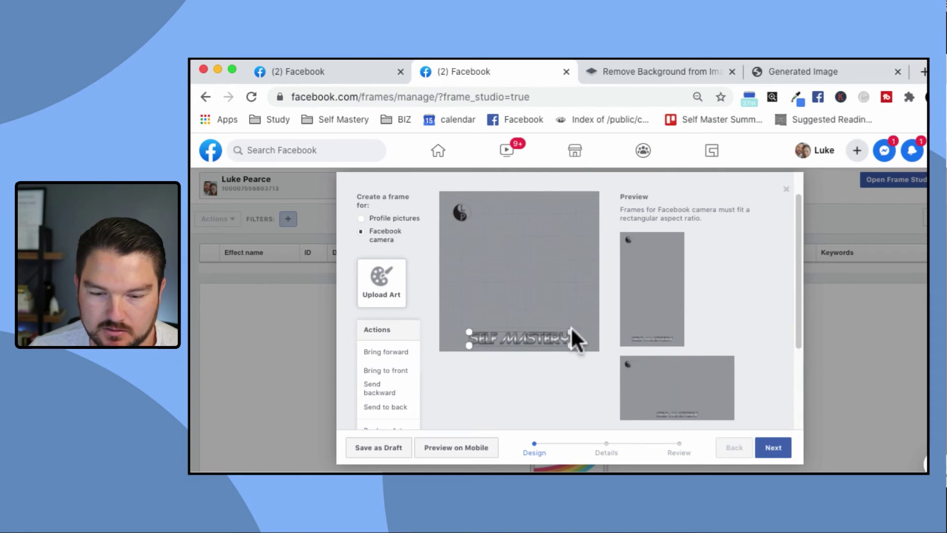
left_click_drag(602, 327, 573, 326)
left_click_drag(461, 213, 518, 217)
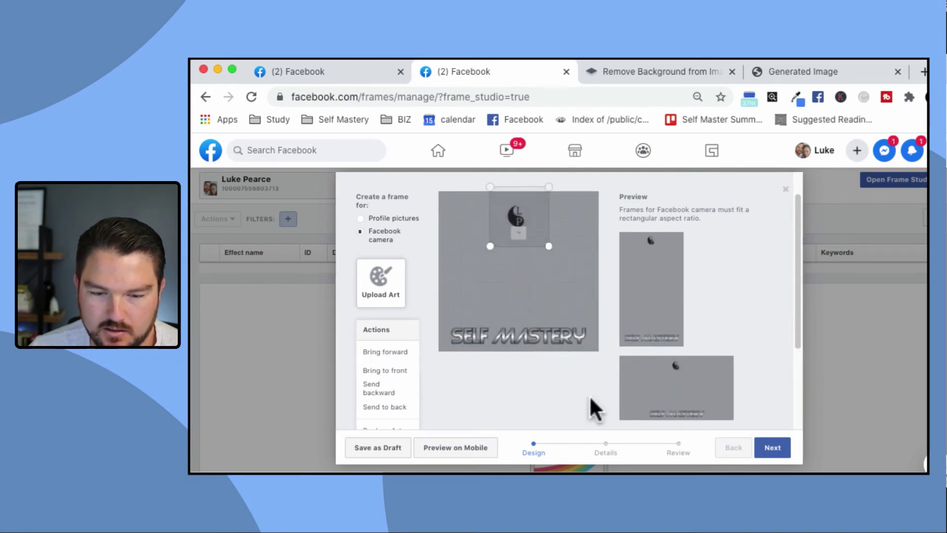
Name the frame 'luke' on the Details step.
left_click(779, 448)
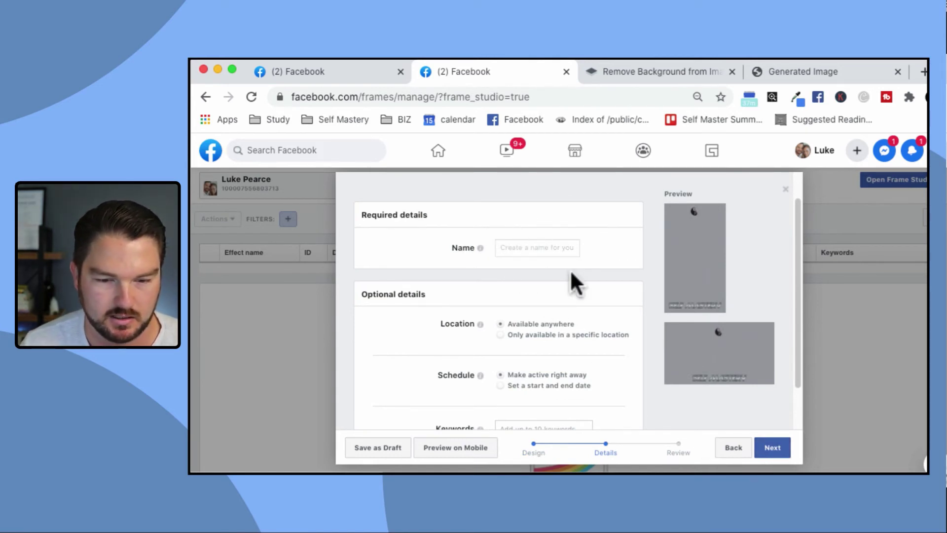
type("luke")
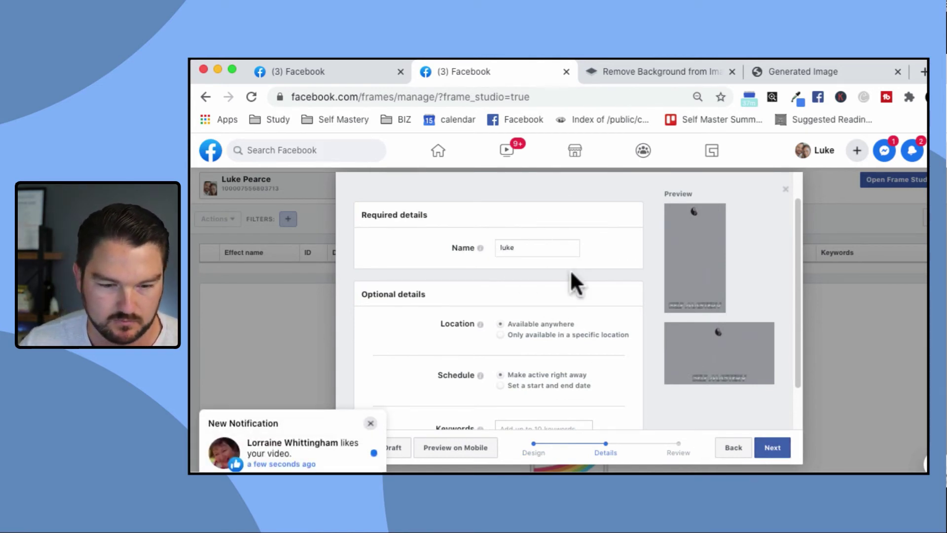
scroll(567, 281, "down", 3)
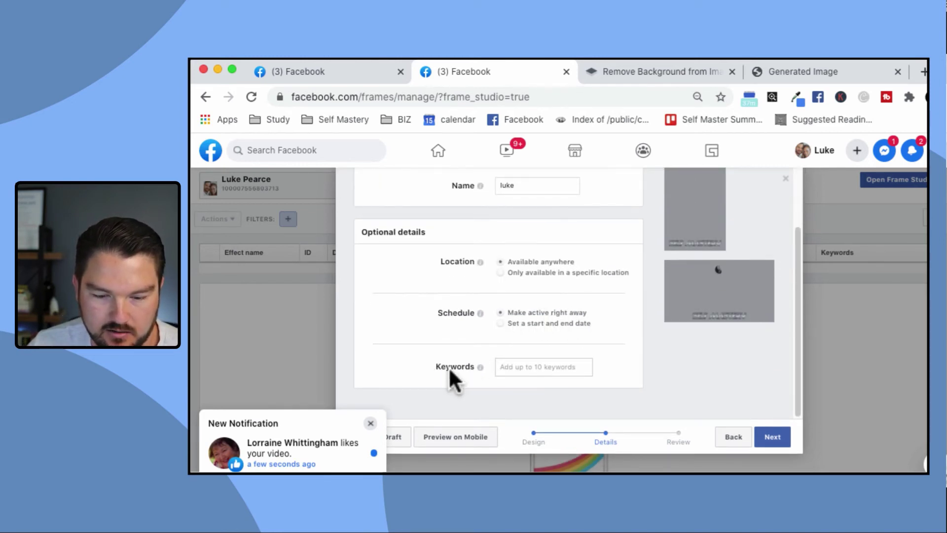
Publish the frame, confirm it, and finish back at the frames list.
left_click(773, 440)
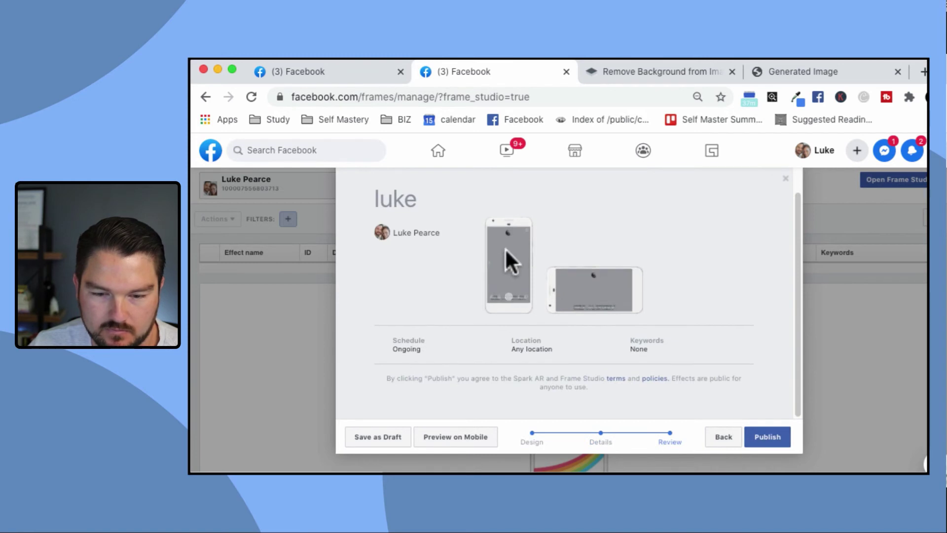
left_click(768, 437)
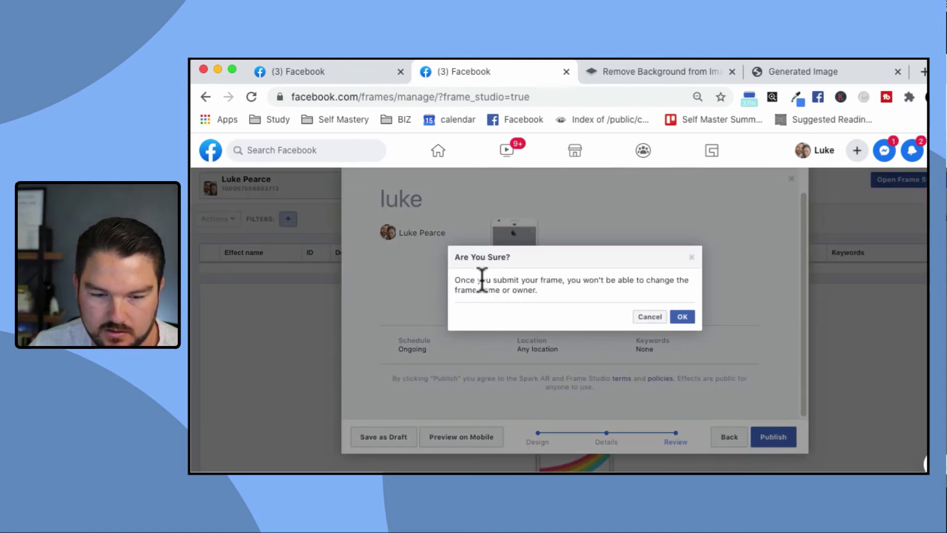
left_click(681, 318)
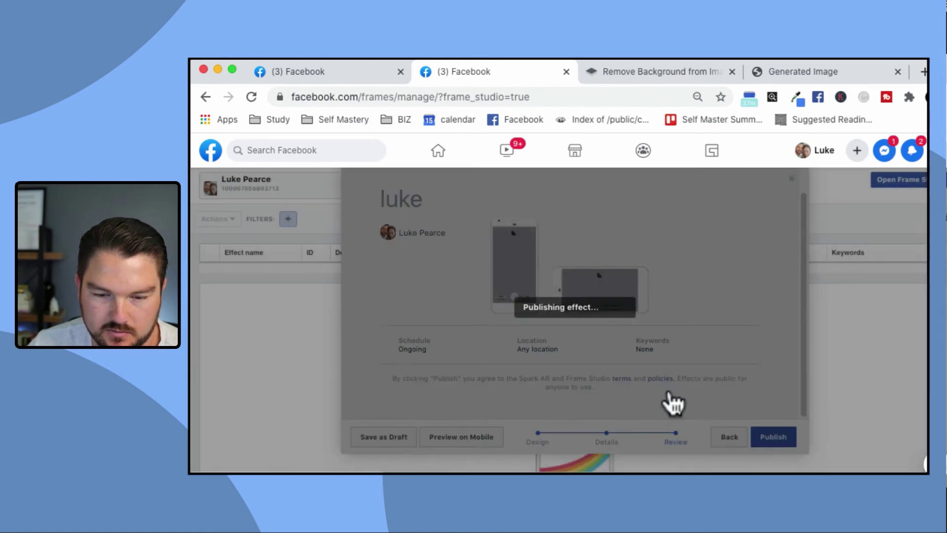
scroll(723, 380, "down", 3)
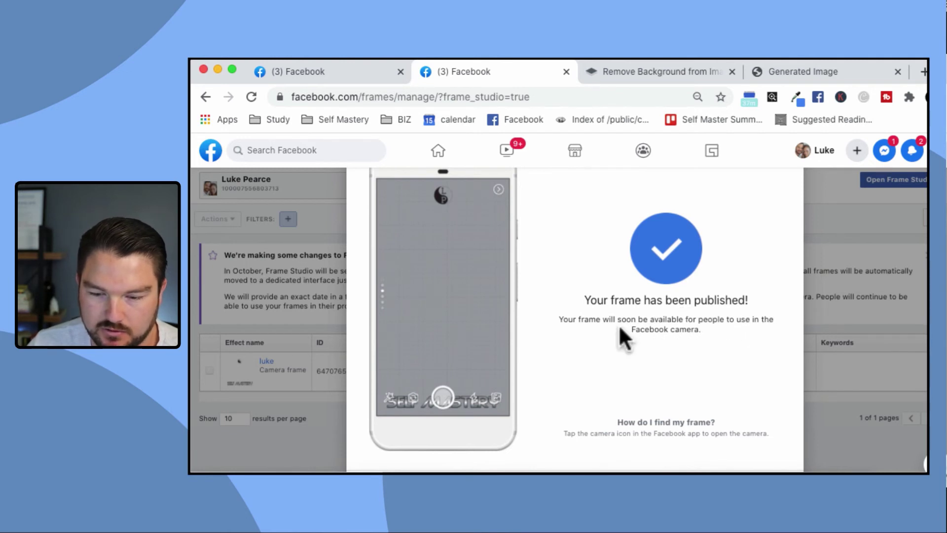
scroll(662, 342, "down", 3)
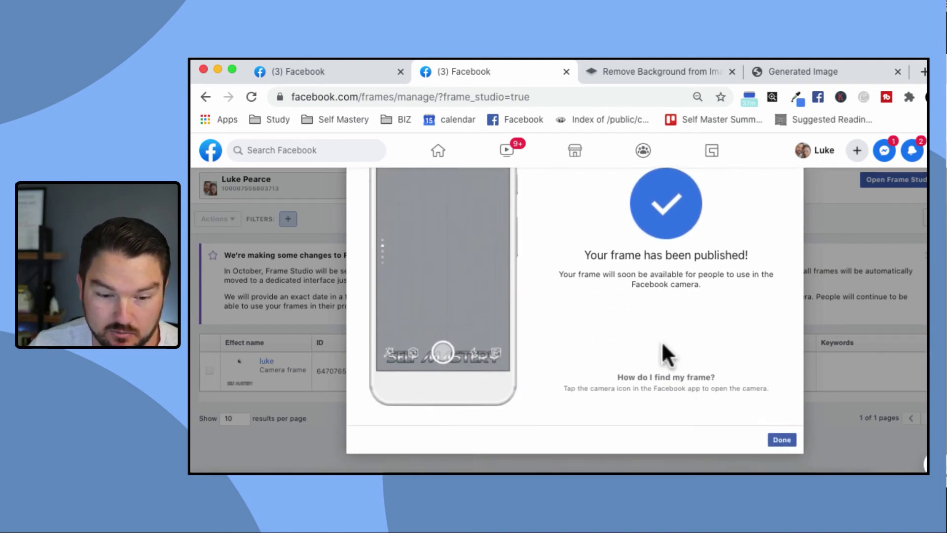
left_click(789, 443)
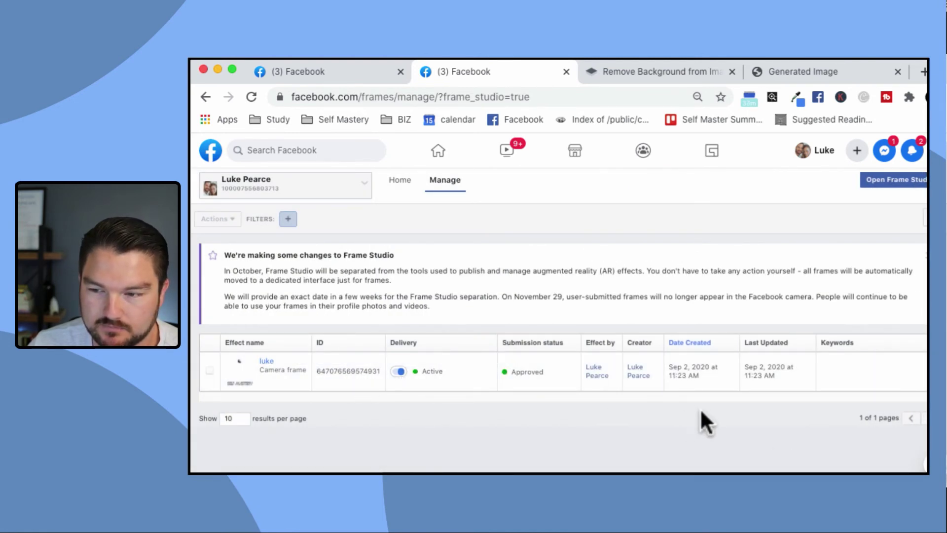
Go to the Facebook home feed and dismiss the new-notification popup.
left_click(325, 75)
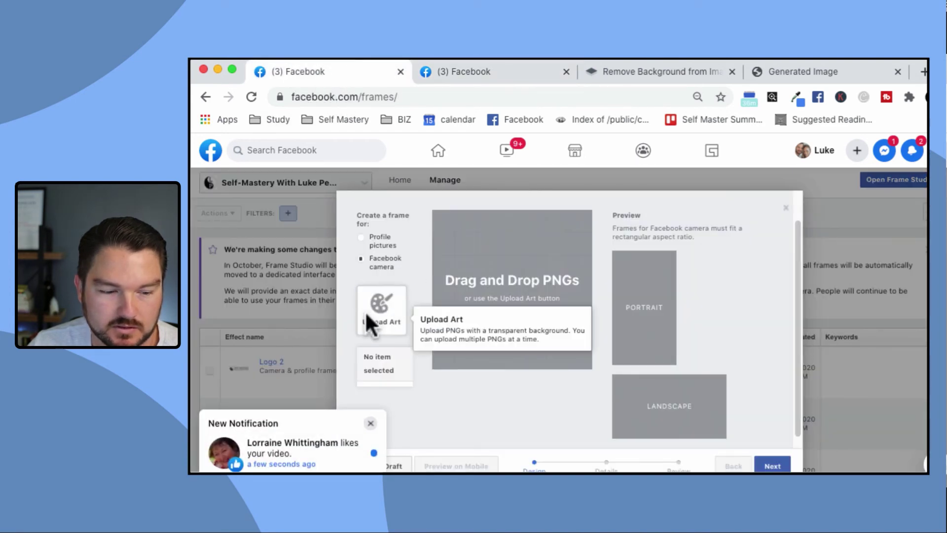
left_click(211, 150)
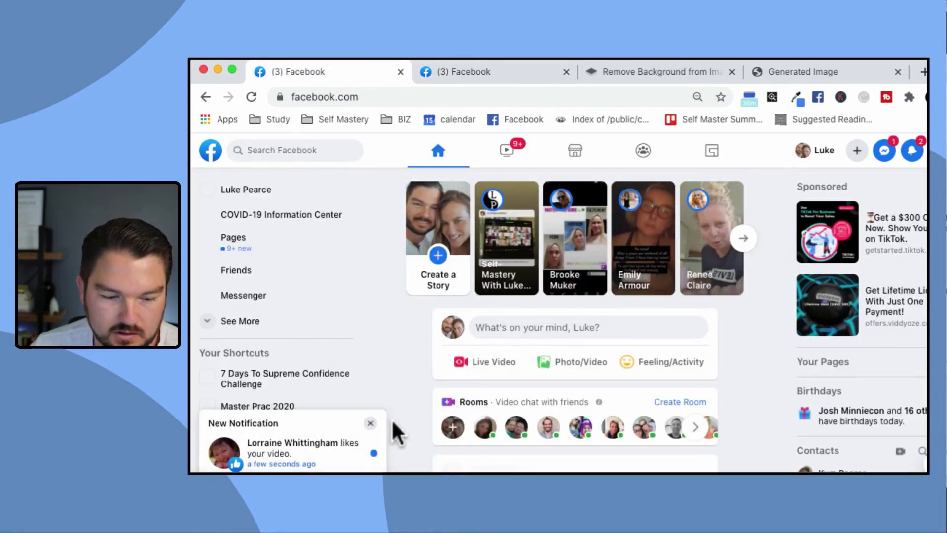
left_click(370, 424)
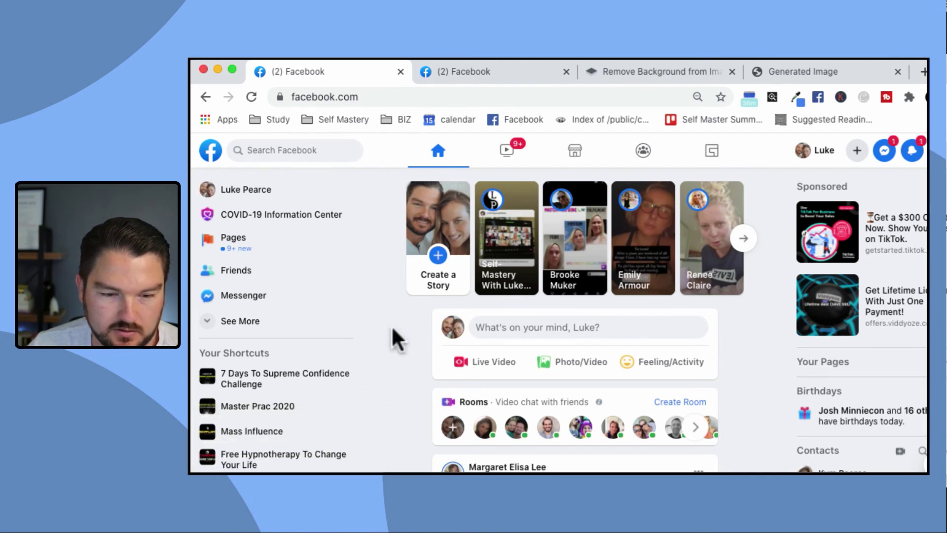